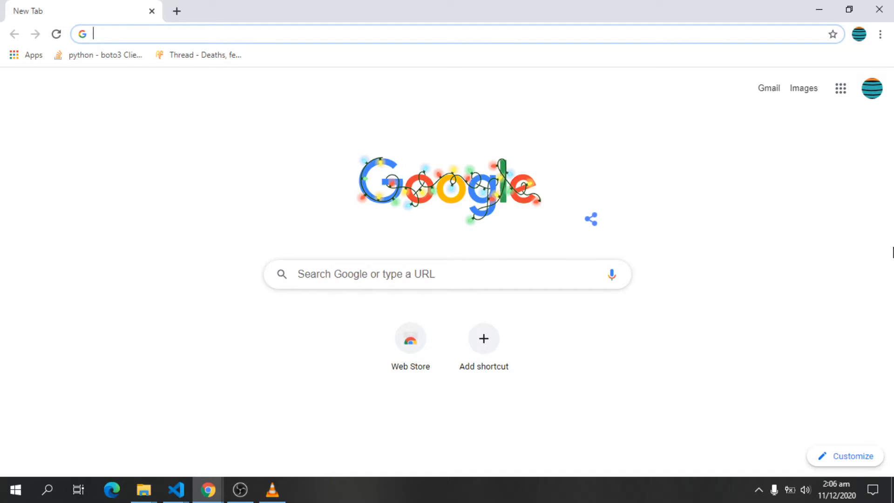
Step: Go to aws.amazon.com by entering aws in the new tab's address bar
text(qa)
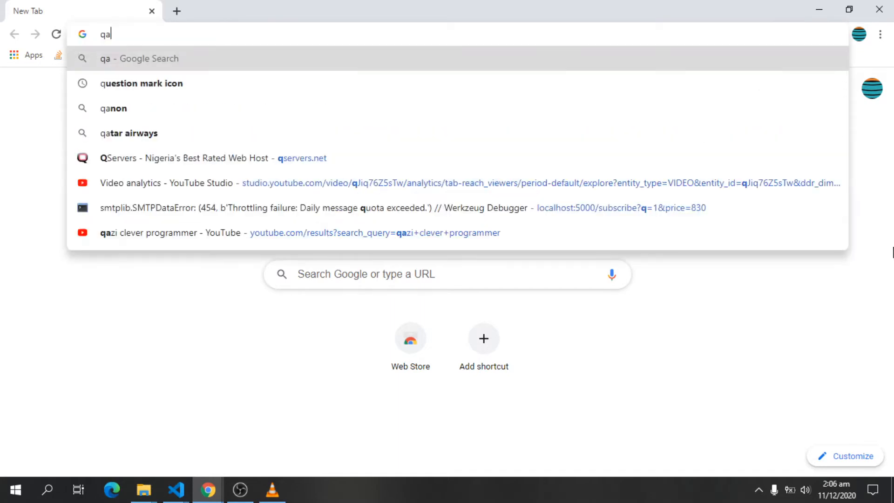
key(BackSpace)
key(BackSpace)
text(aws)
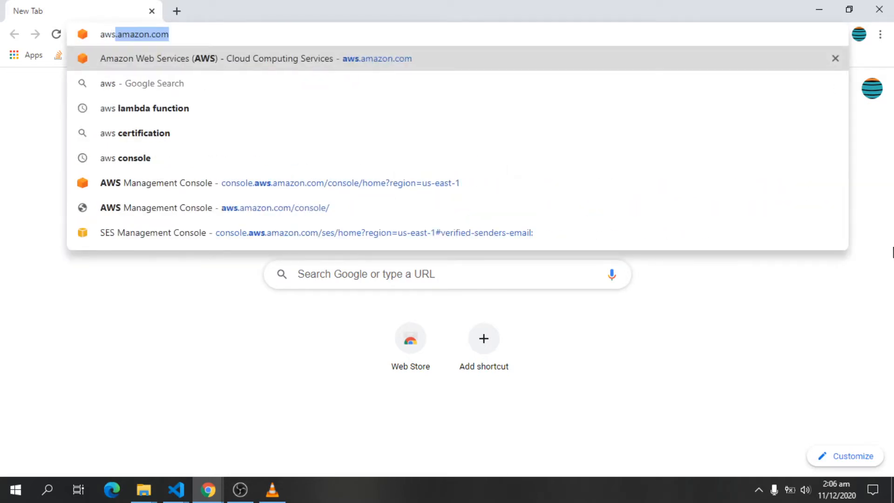
key(Return)
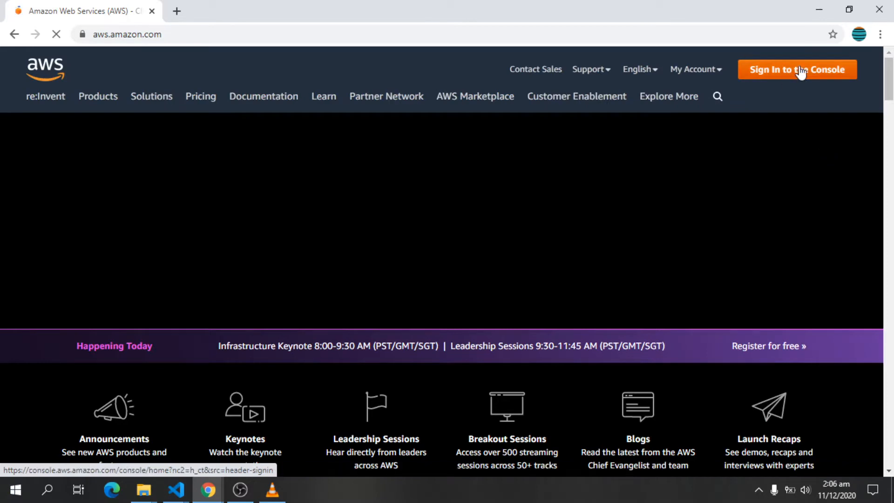
Step: Reach the AWS console sign-in page, returning from the new-account signup form
click(815, 76)
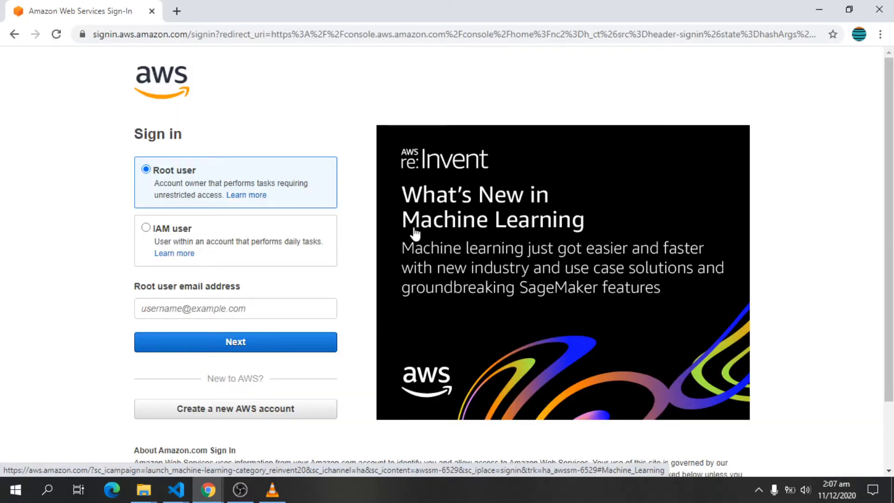
click(275, 410)
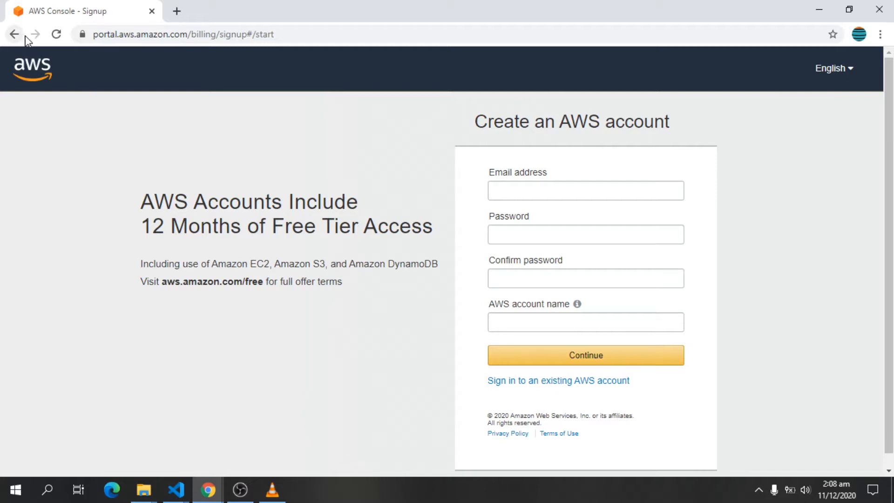
click(517, 386)
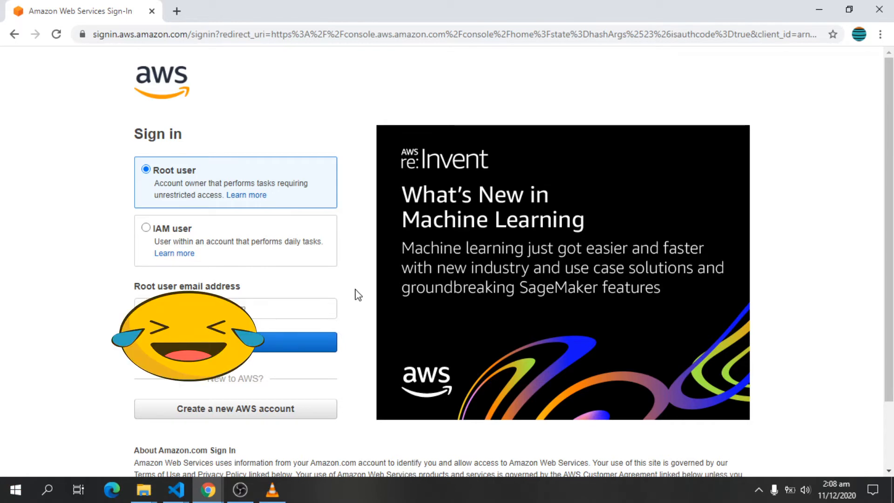
Step: Sign in as the root user with the saved email and account password
click(264, 310)
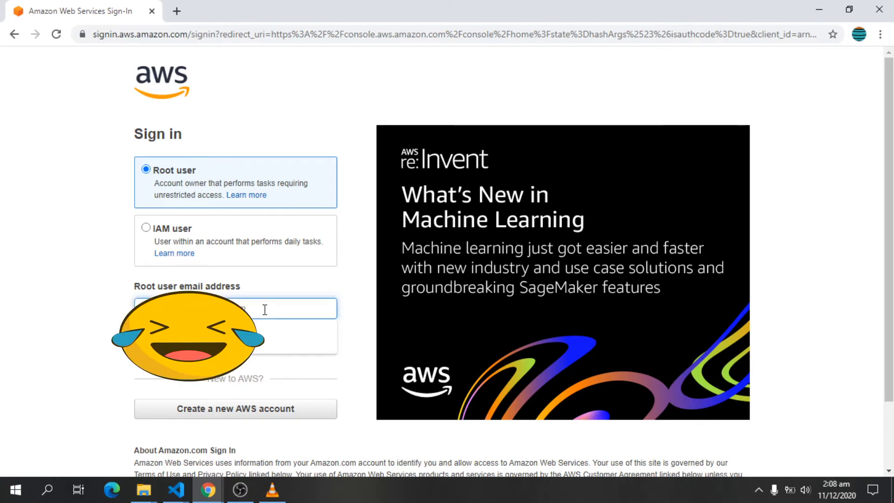
click(263, 335)
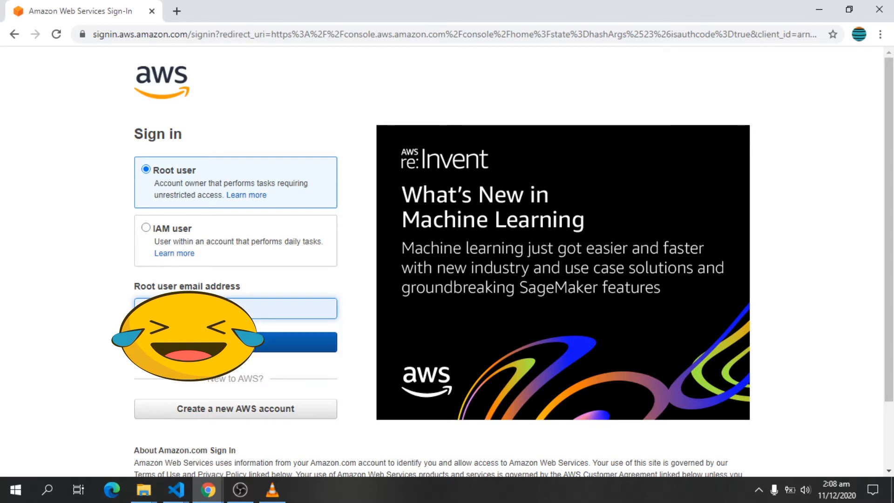
click(236, 342)
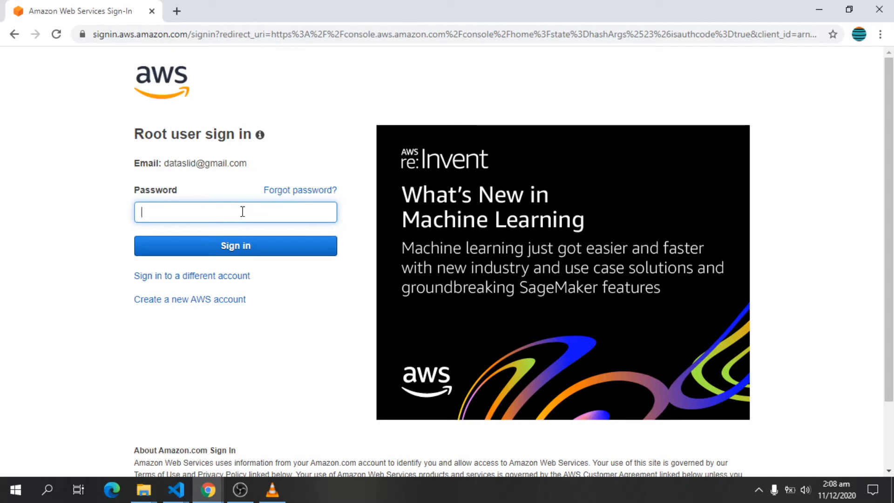
text(************)
click(234, 253)
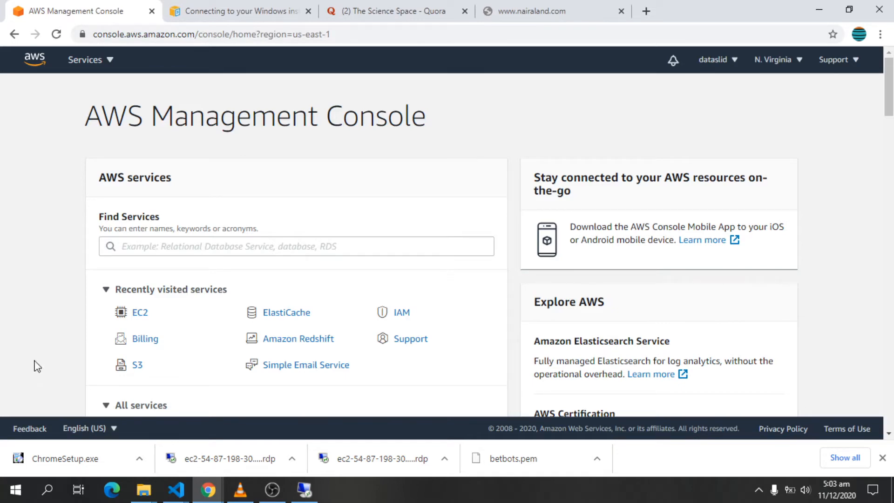
Step: Search Find Services for ec2 and open the EC2 dashboard
click(156, 246)
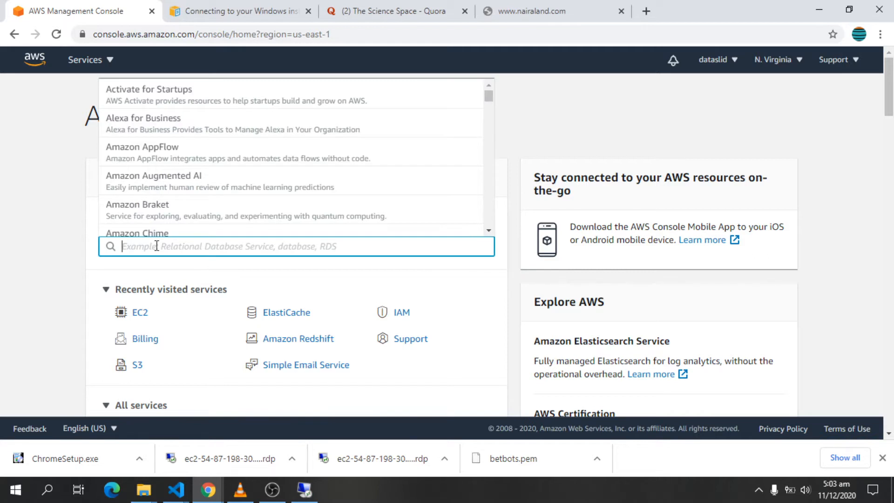
text(ec2)
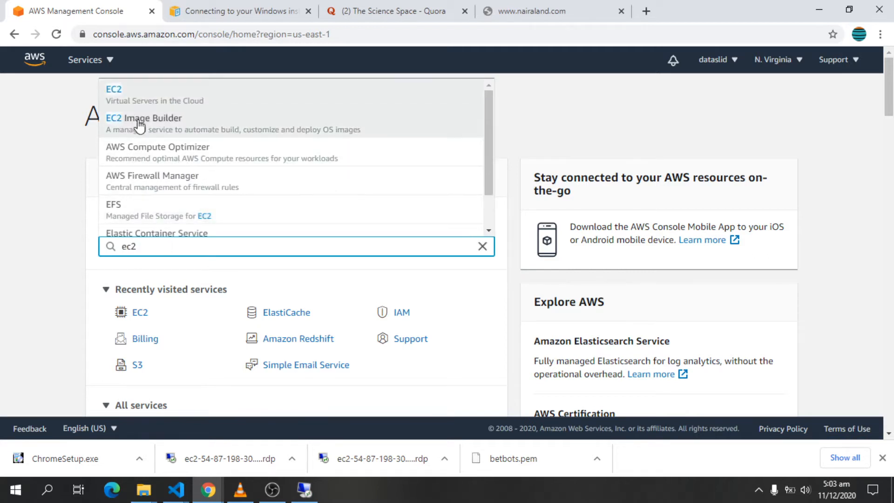
click(145, 101)
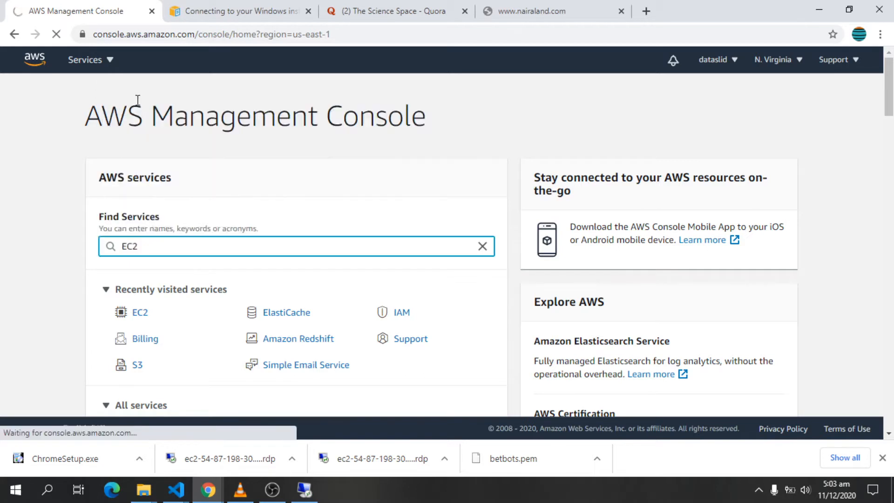
click(56, 34)
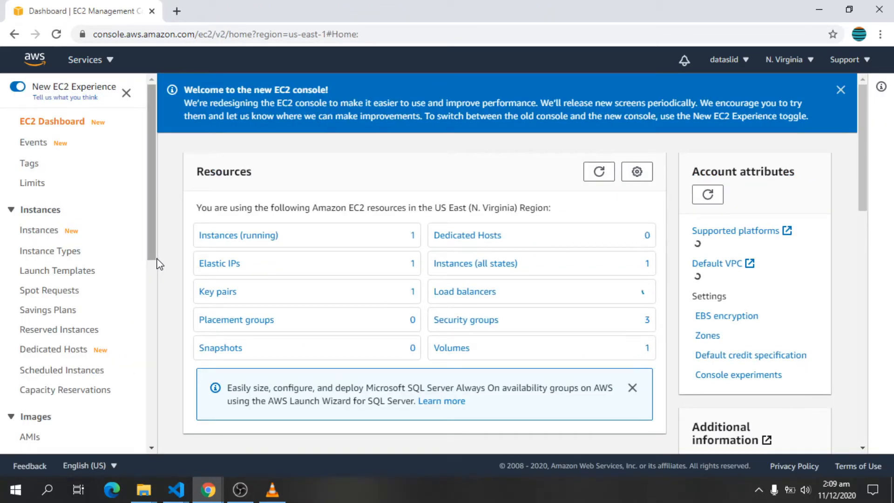
Step: Choose Launch instance from the EC2 dashboard's Launch instance dropdown
scroll(157, 258, down, 7)
scroll(232, 240, down, 4)
scroll(179, 276, down, 2)
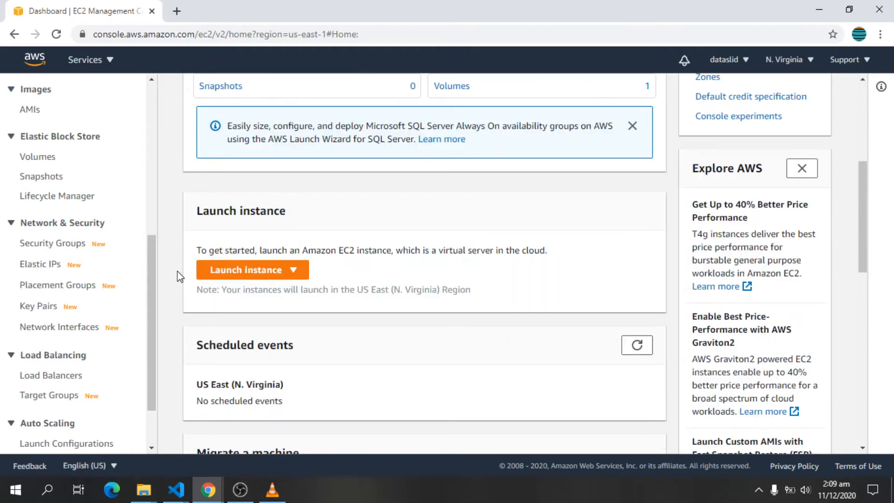
click(247, 275)
click(245, 291)
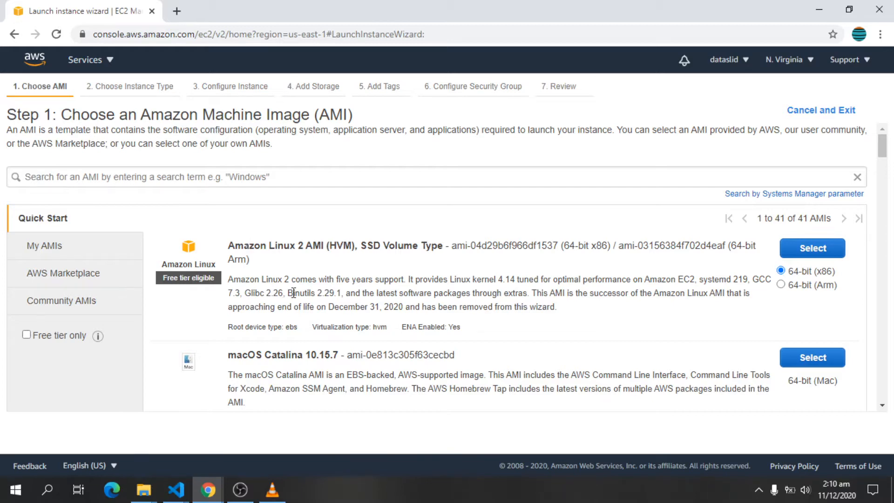
Step: Select the Microsoft Windows Server 2019 Base AMI from the Quick Start list
scroll(293, 292, down, 15)
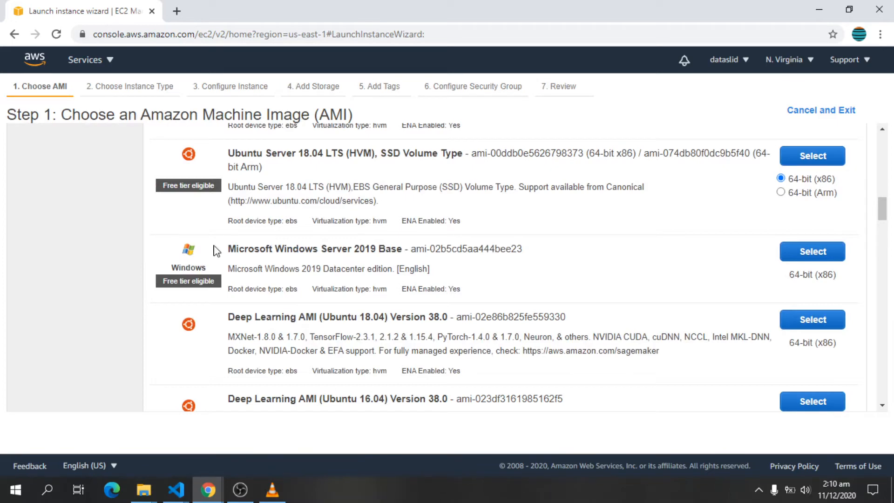
scroll(255, 220, up, 3)
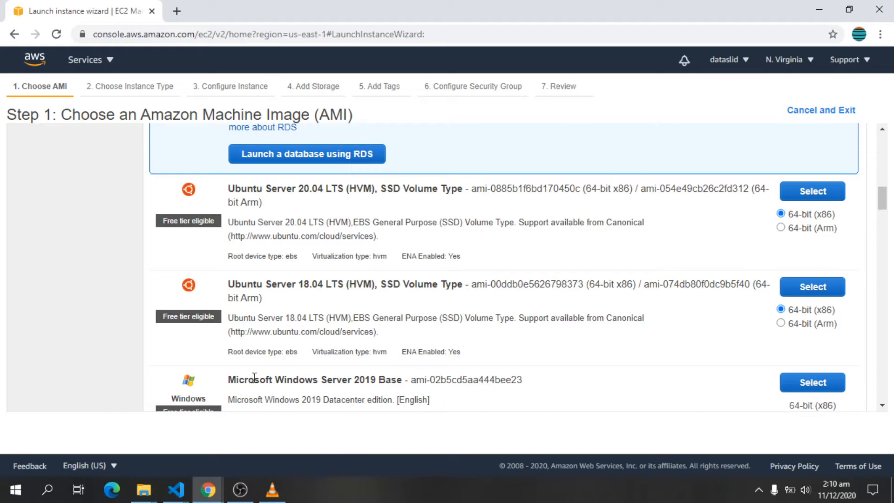
scroll(347, 356, down, 1)
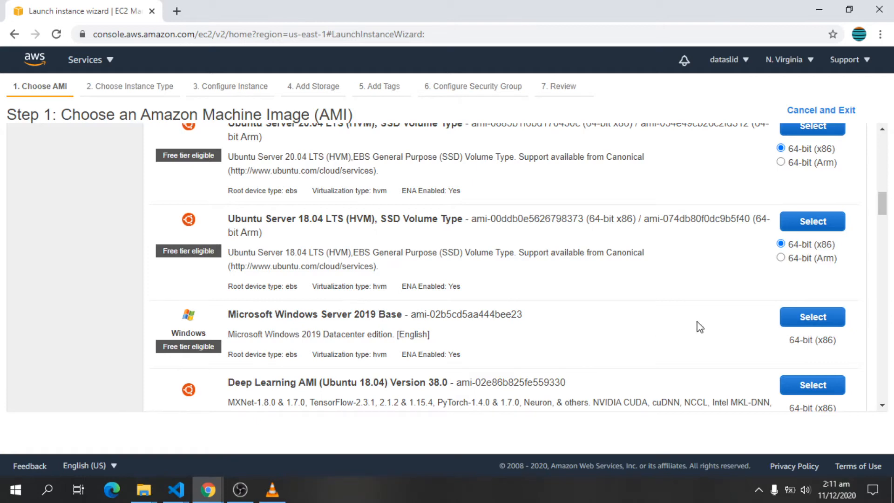
click(797, 321)
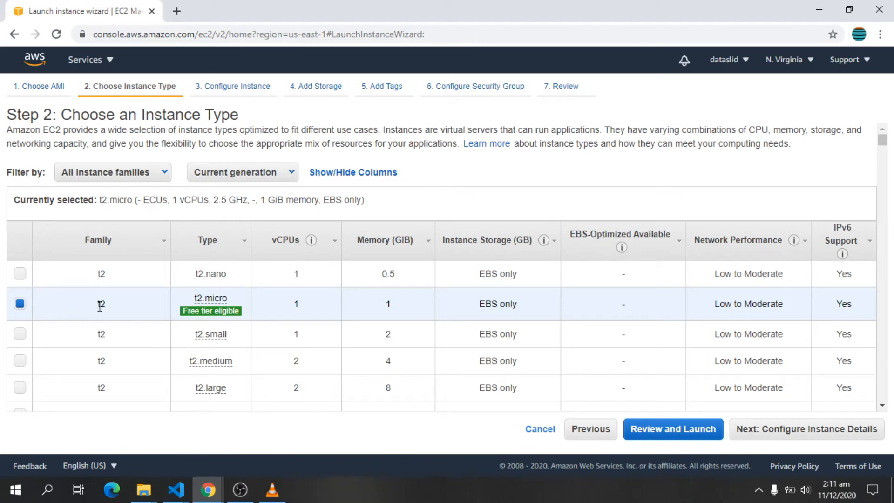
Step: Keep the t2.micro instance type and skip straight to Review and Launch
mouse_move(209, 303)
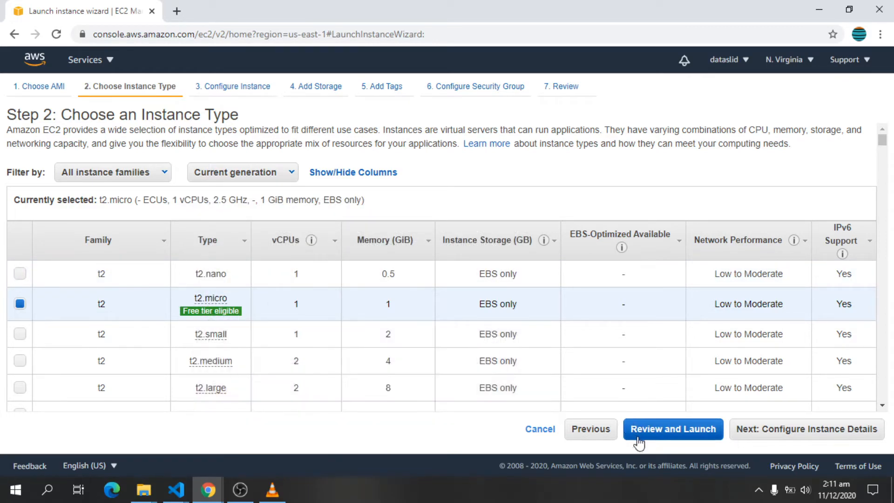
click(656, 435)
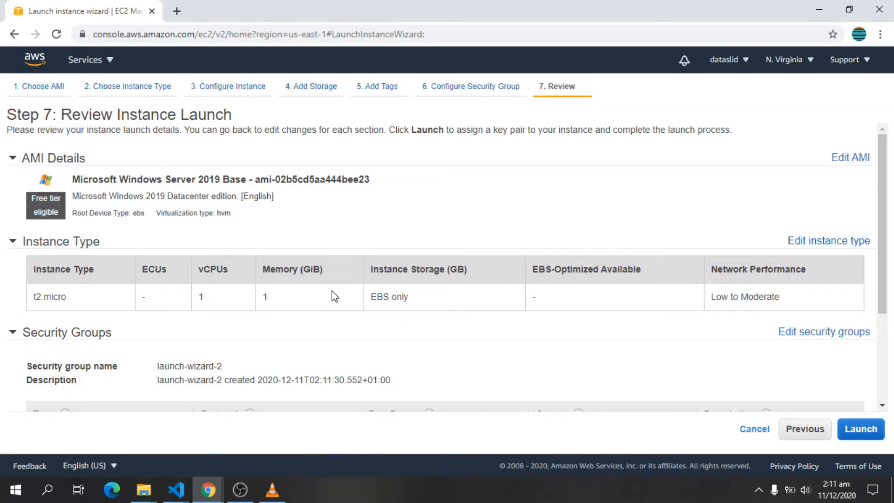
Step: Create a new key pair named betbots and download its betbots.pem file
click(849, 430)
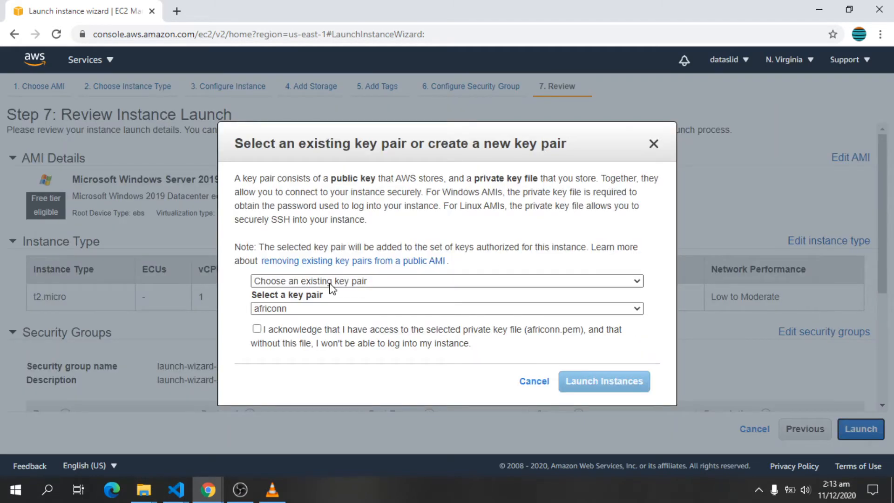
click(332, 282)
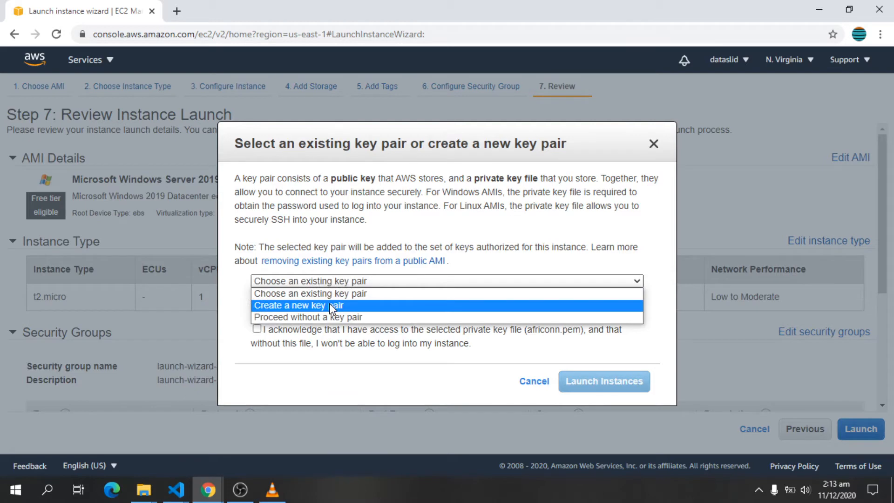
click(331, 306)
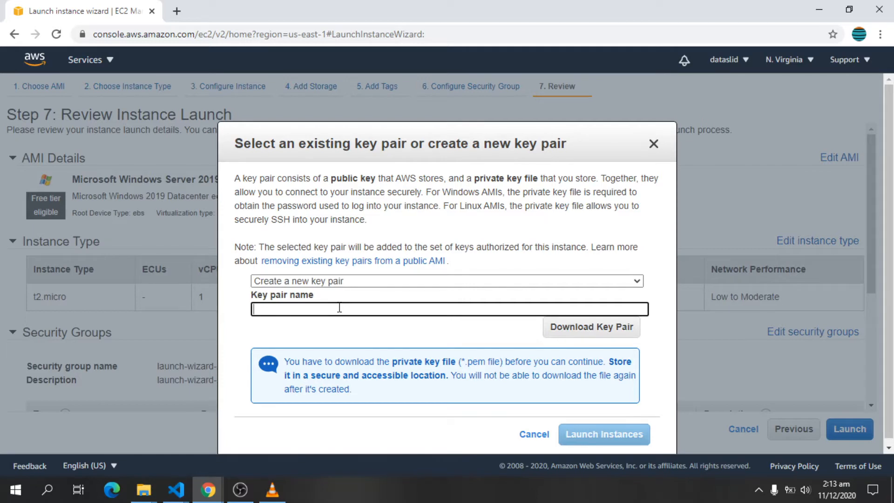
text(betbots)
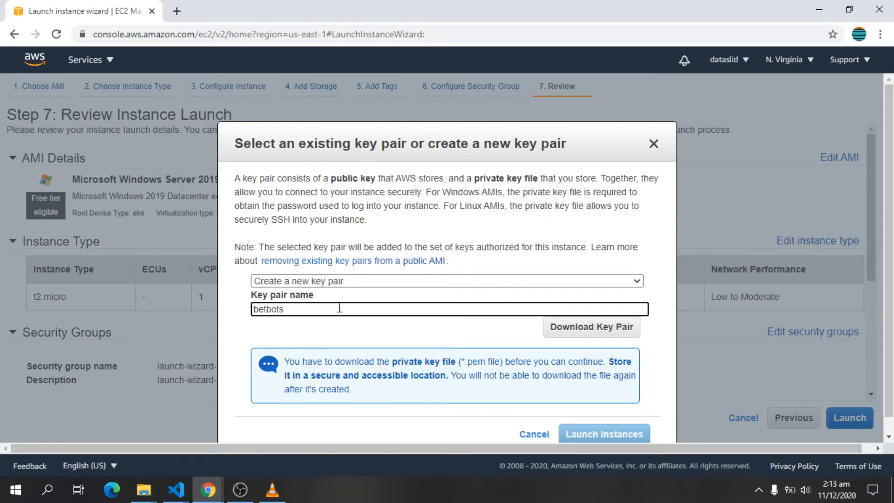
click(571, 332)
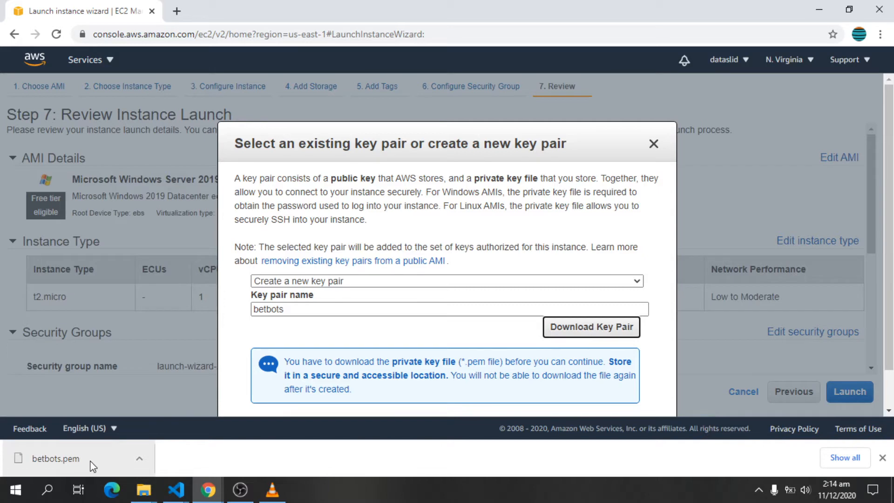
Step: Use betbots as the key pair, acknowledge the private key, and launch the instance
click(653, 145)
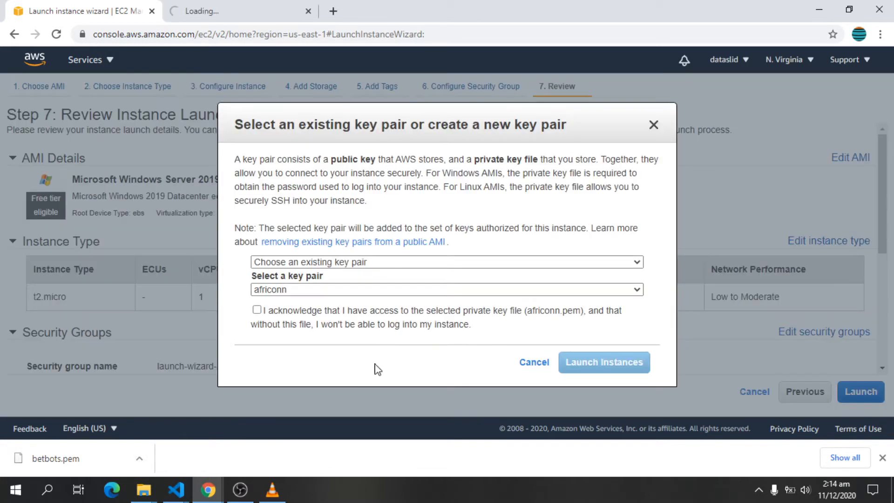
click(372, 289)
click(339, 312)
click(256, 309)
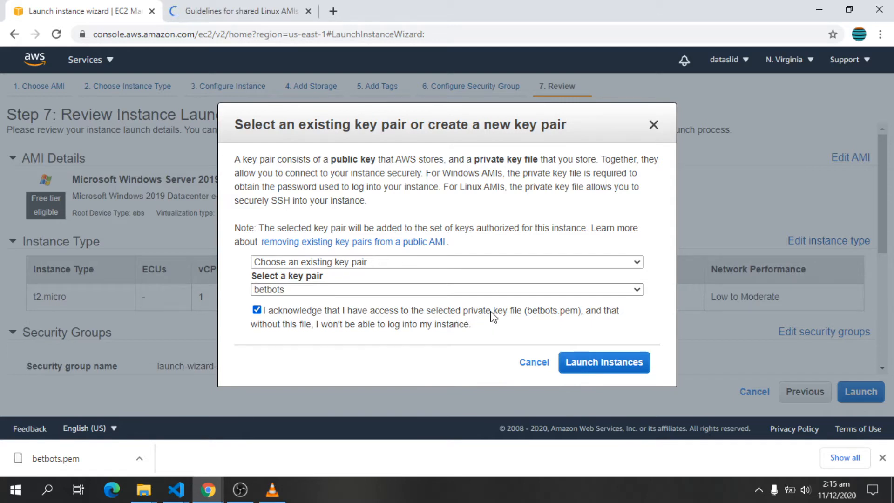
click(596, 371)
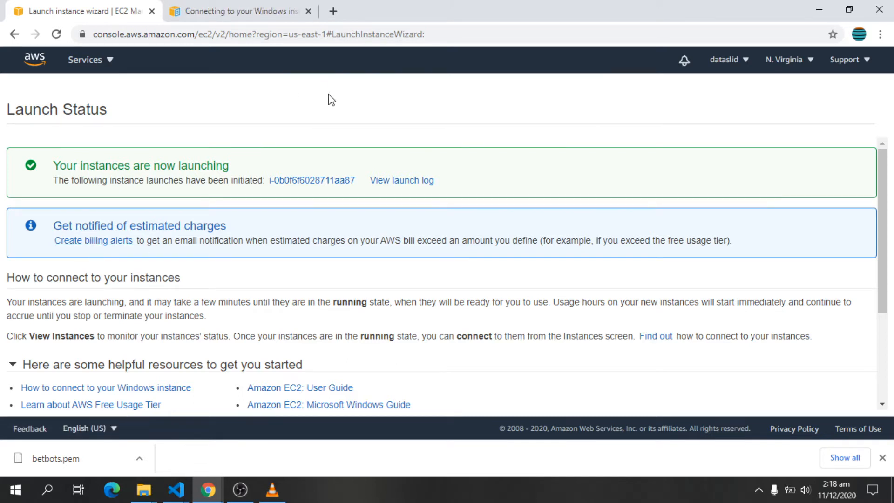
Step: Open the new instance from the Instances list and bring up its Connect page
click(331, 186)
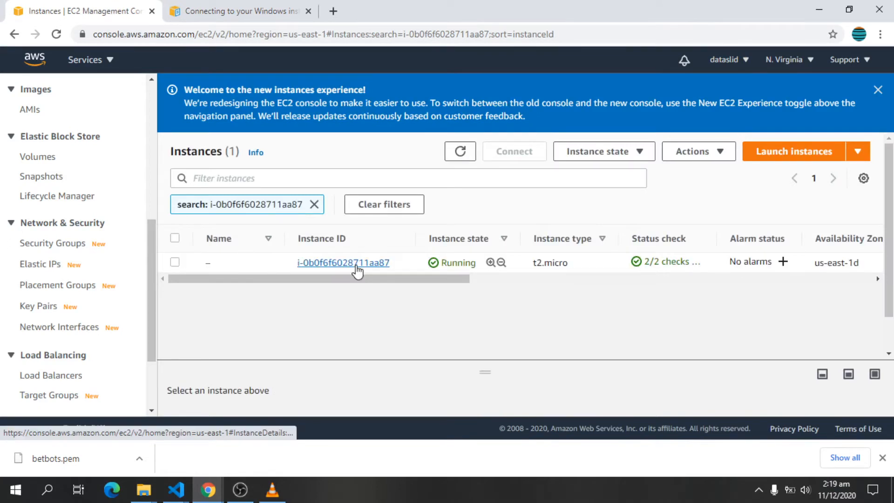
click(356, 267)
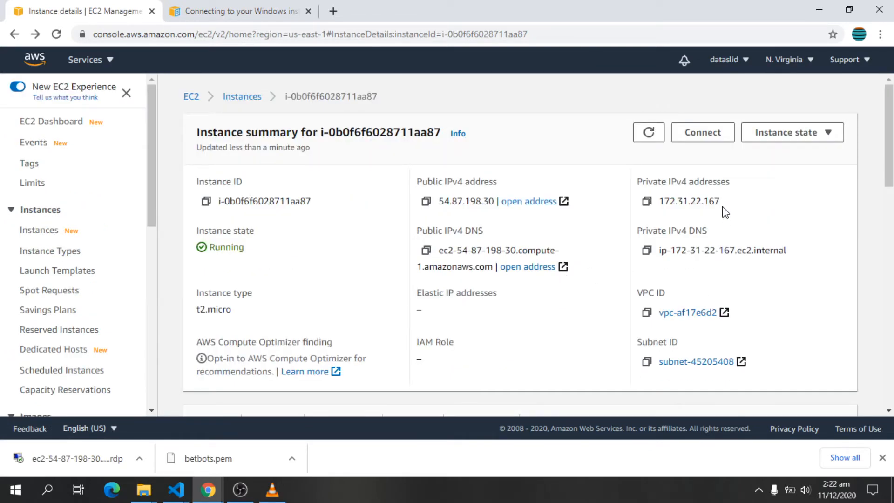
click(703, 135)
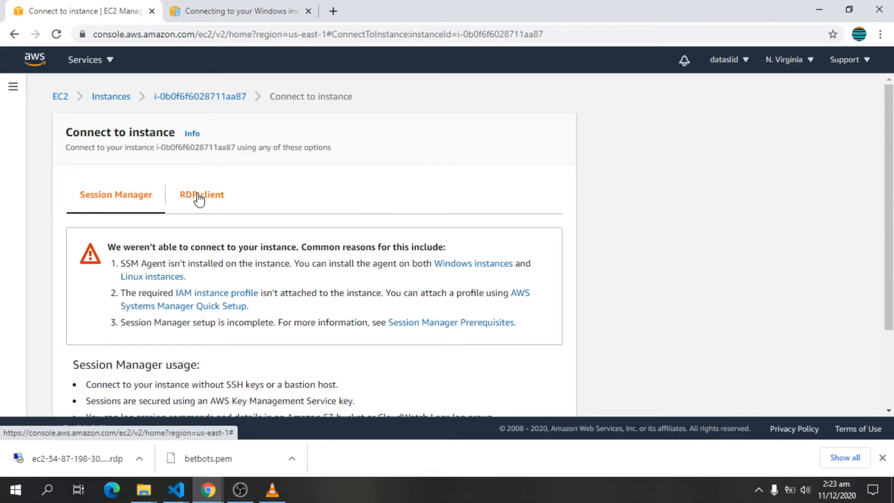
Step: Download the remote desktop file from the RDP client connection options
click(198, 197)
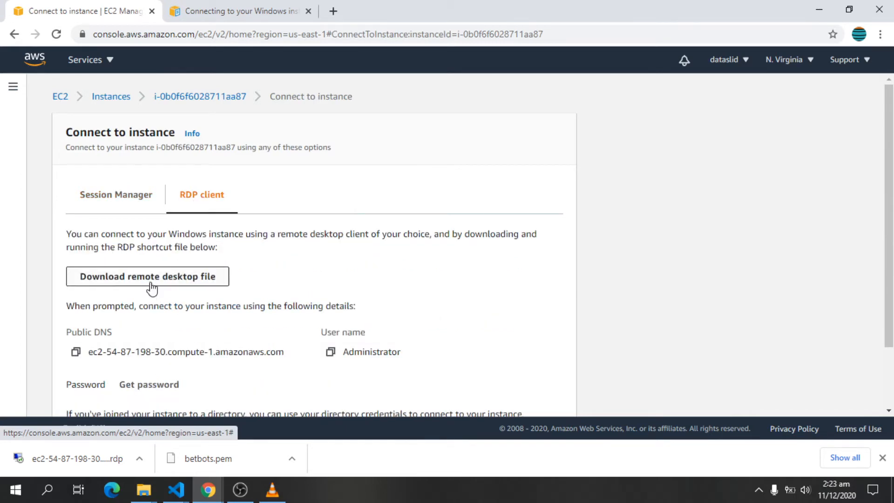
scroll(206, 245, down, 2)
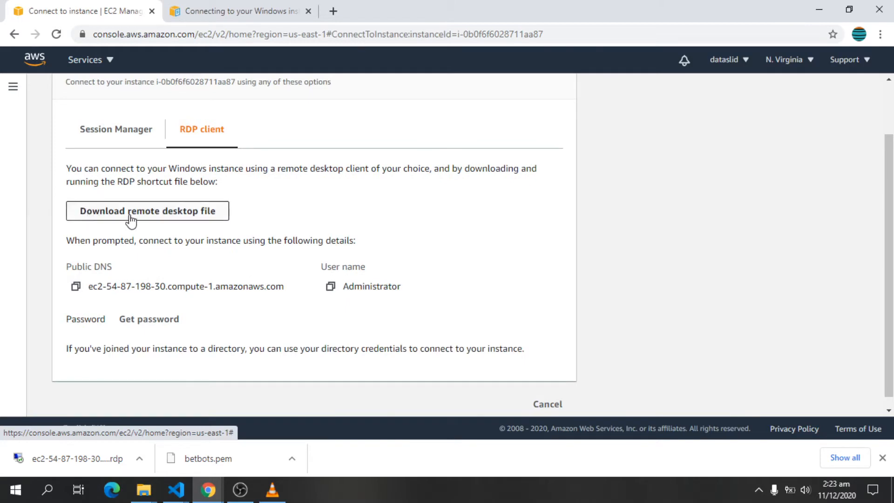
click(172, 214)
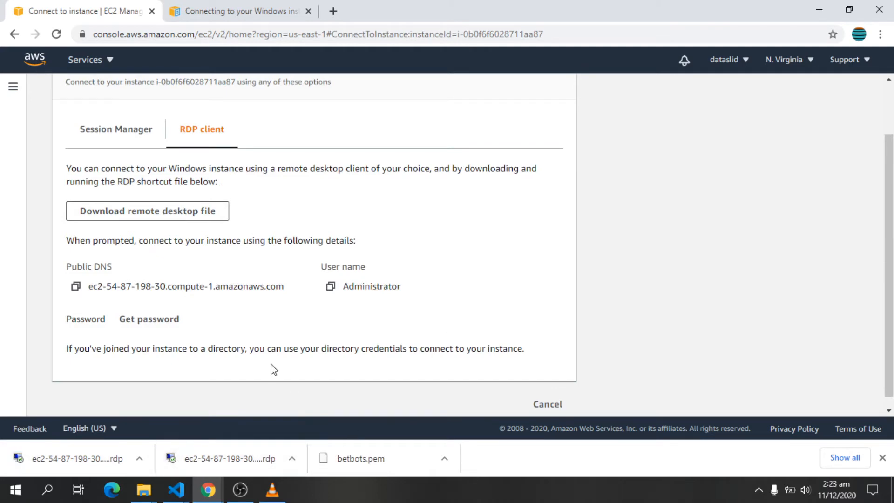
Step: Decrypt the Windows administrator password using betbots.pem from the Downloads folder
click(130, 324)
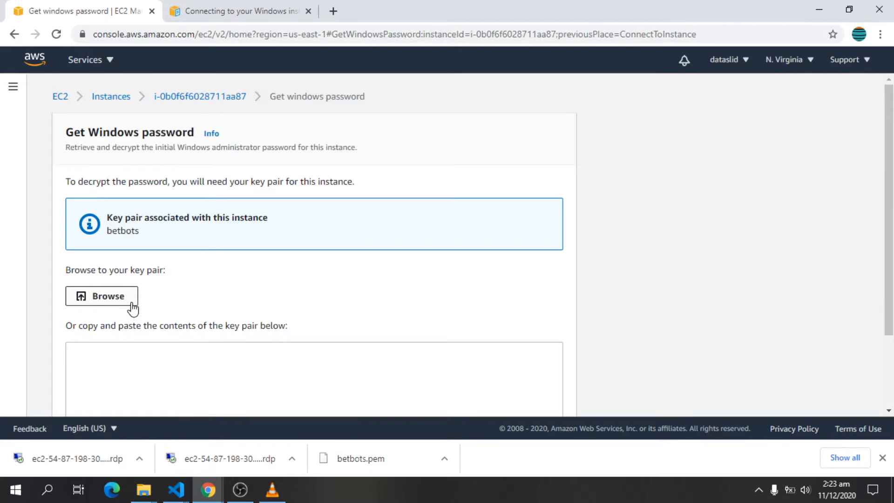
click(104, 295)
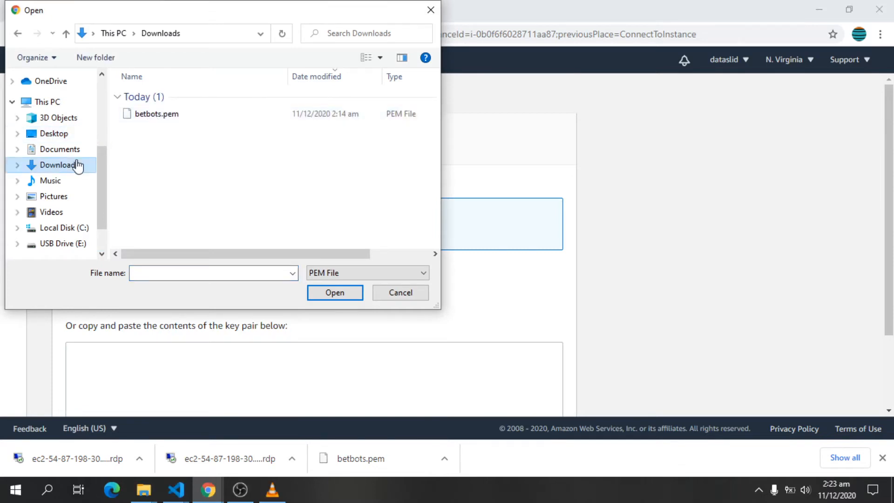
click(193, 114)
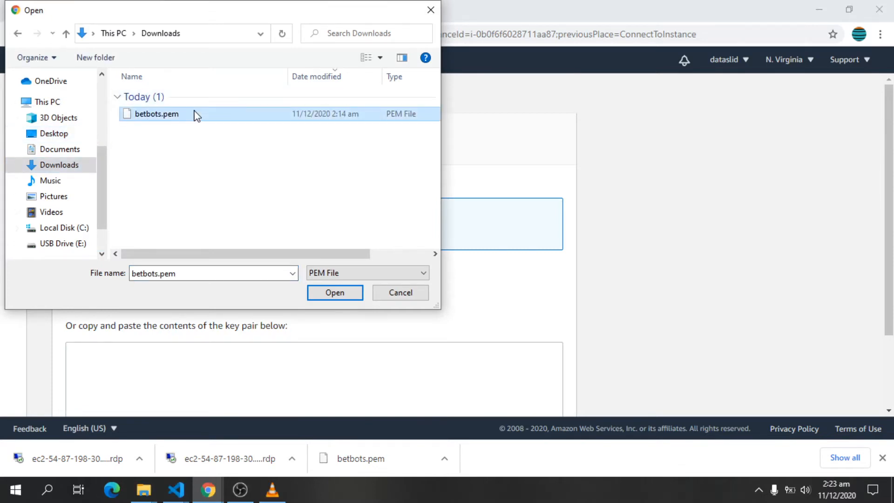
double_click(195, 115)
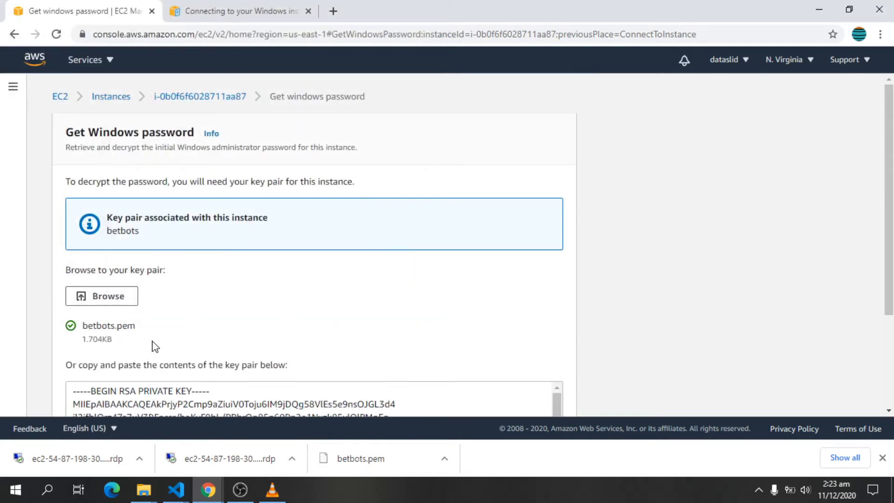
scroll(146, 320, down, 2)
scroll(122, 293, down, 6)
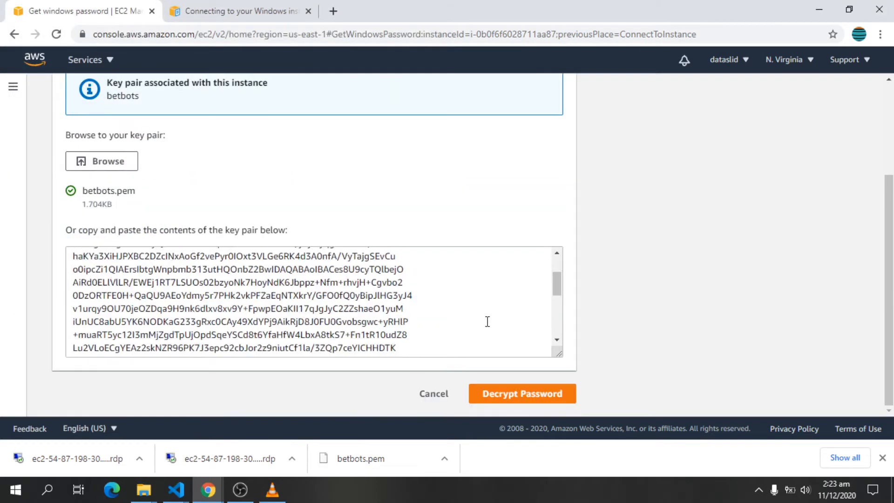
click(520, 394)
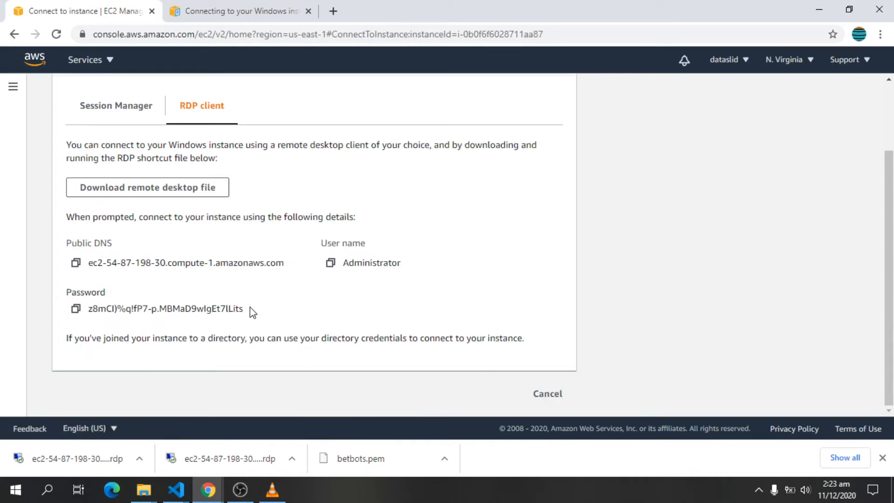
Step: Copy the decrypted Administrator password and launch the downloaded RDP file past the unknown-publisher warning
drag(244, 309, 96, 305)
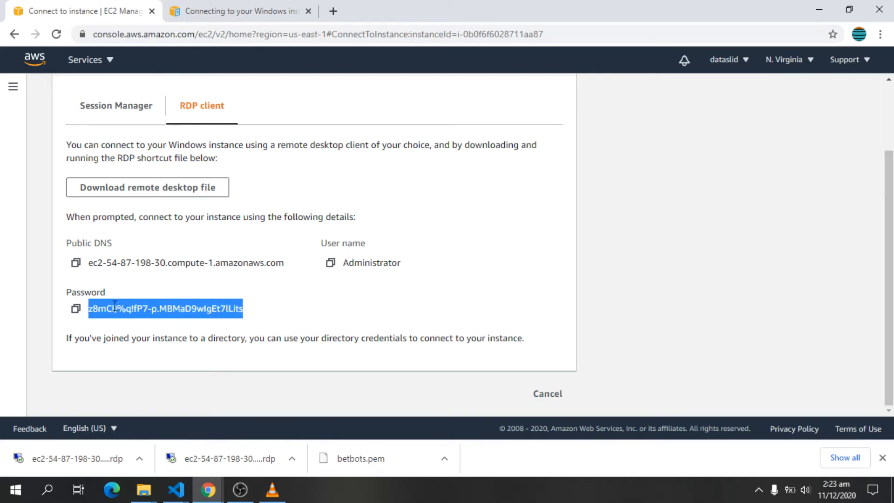
right_click(115, 307)
click(128, 314)
click(95, 459)
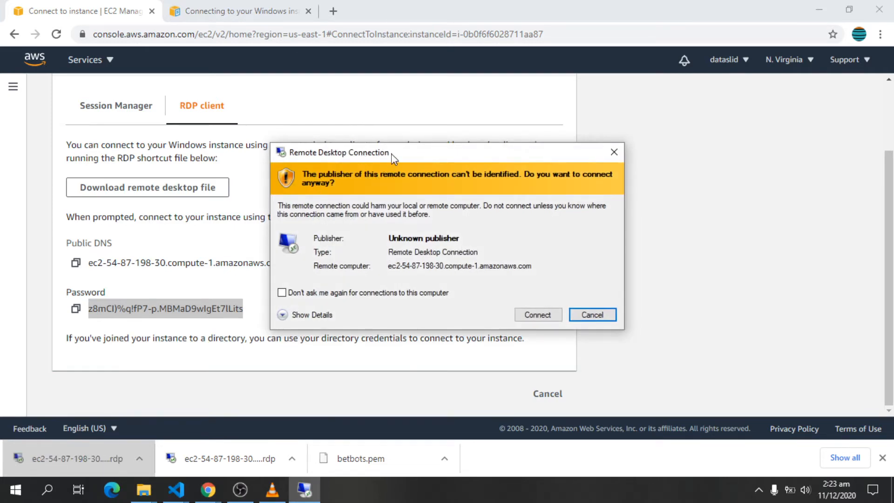
drag(391, 152, 395, 117)
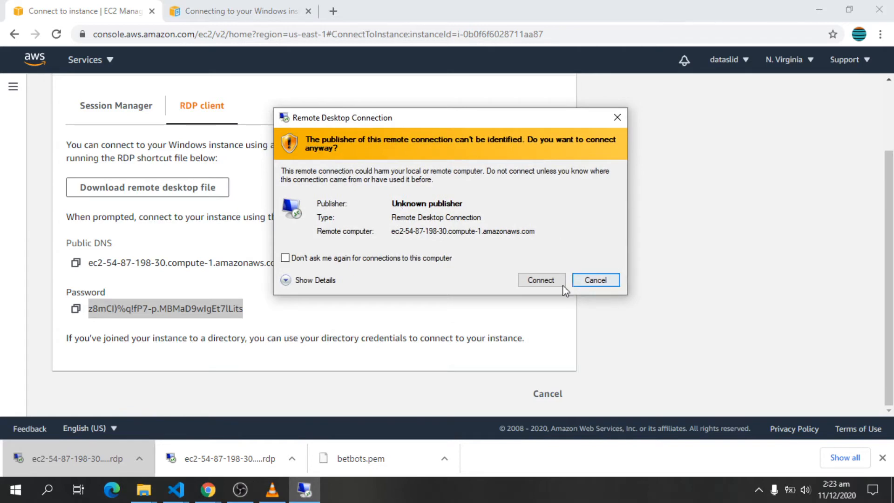
click(540, 280)
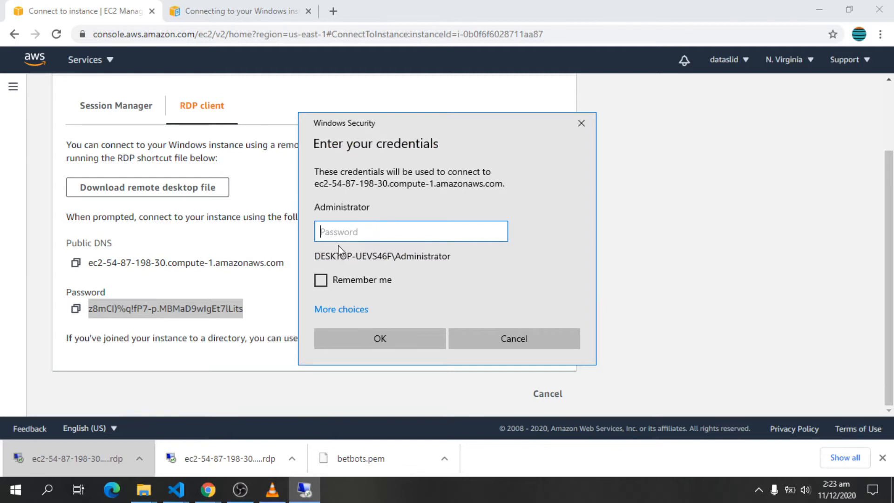
Step: Sign in as Administrator with the pasted password and accept the untrusted certificate to connect
click(76, 309)
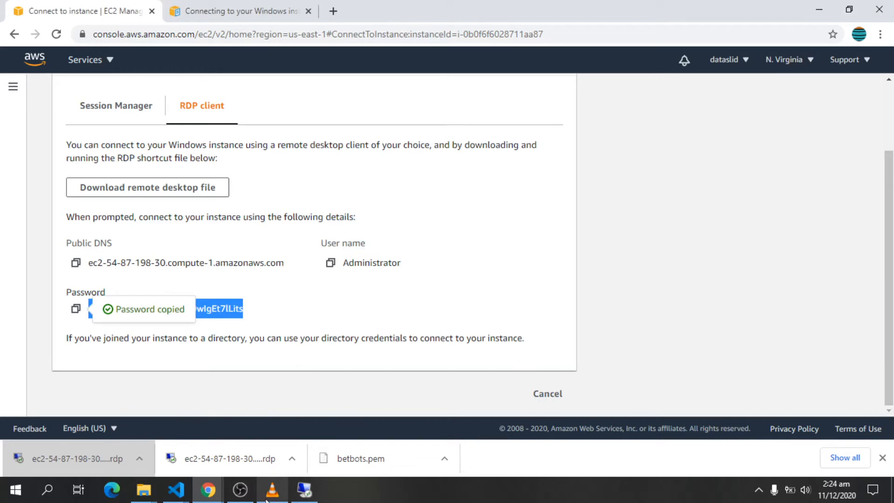
click(304, 489)
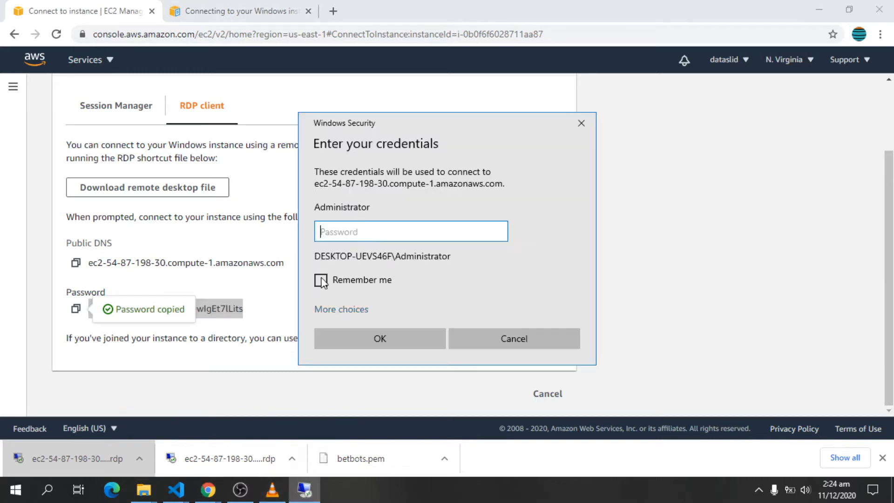
right_click(363, 237)
click(396, 248)
click(388, 344)
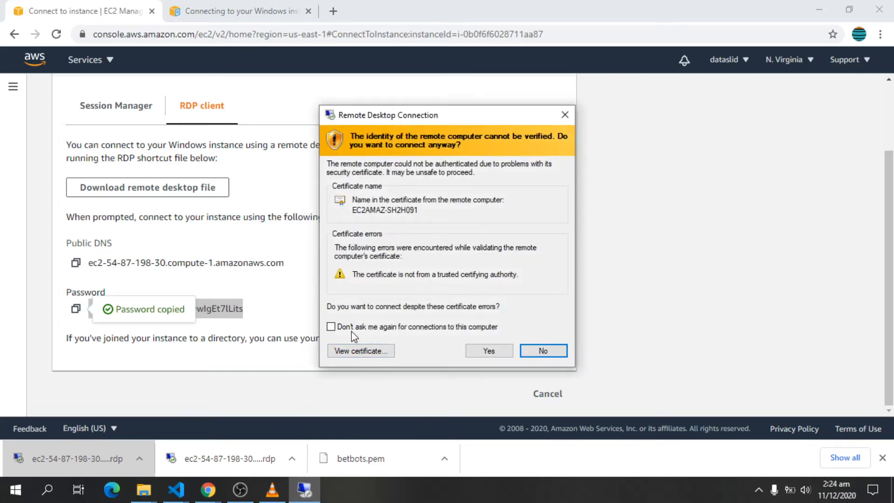
click(480, 351)
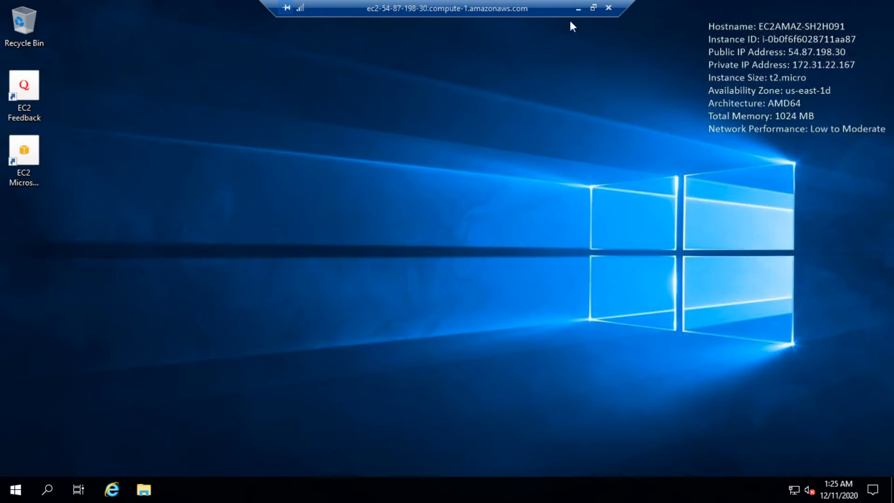
Step: Minimize the Remote Desktop session and Chrome to reach the local desktop
click(577, 8)
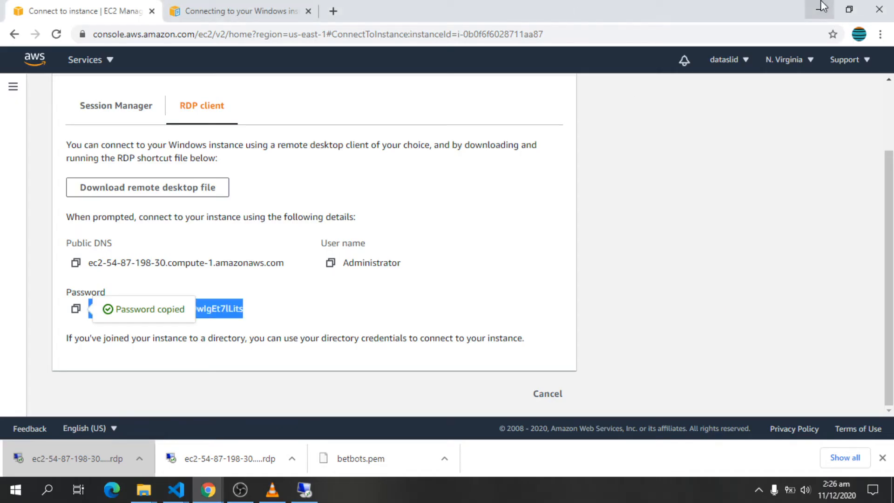
click(822, 6)
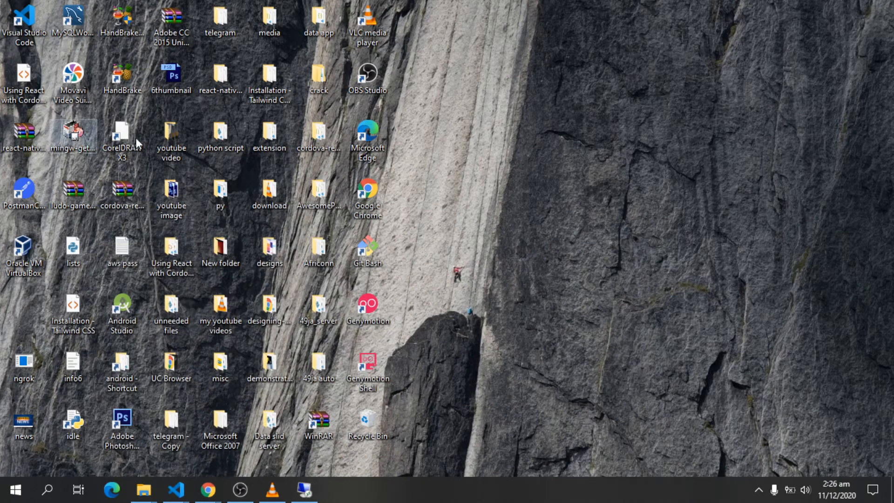
Step: Open and maximize the local 49ja auto folder, then switch back to the Remote Desktop session
double_click(318, 365)
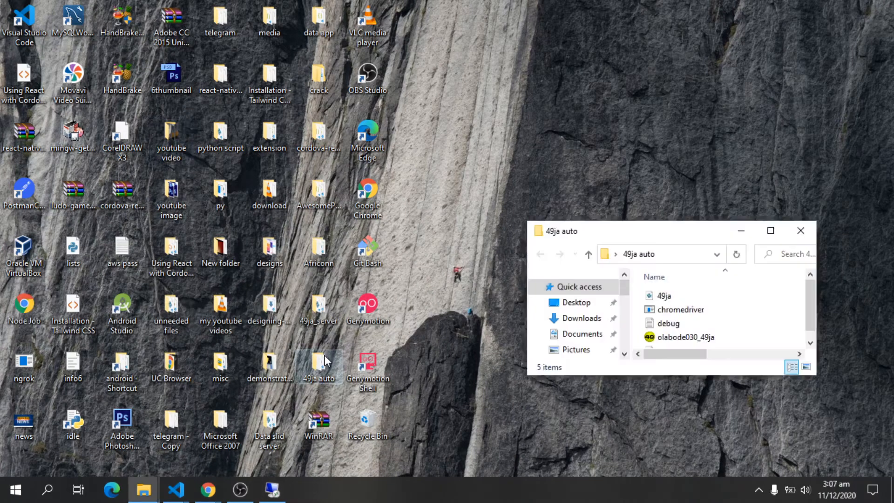
key(super+Up)
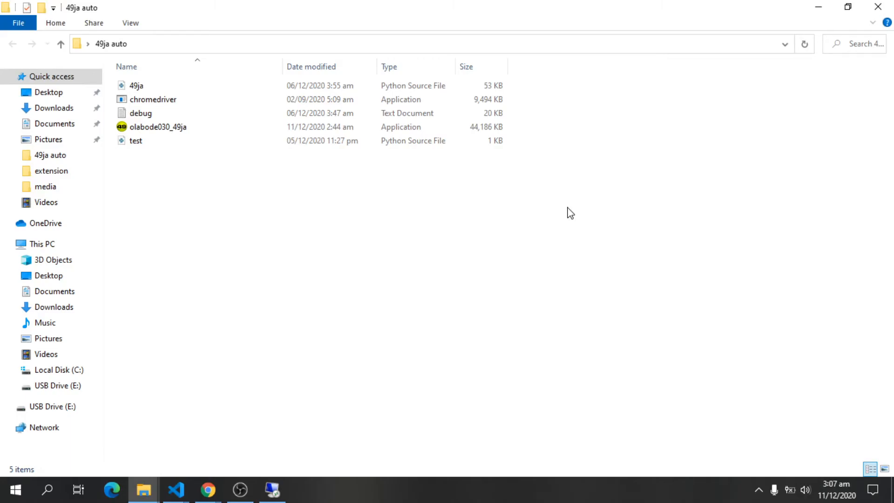
click(818, 6)
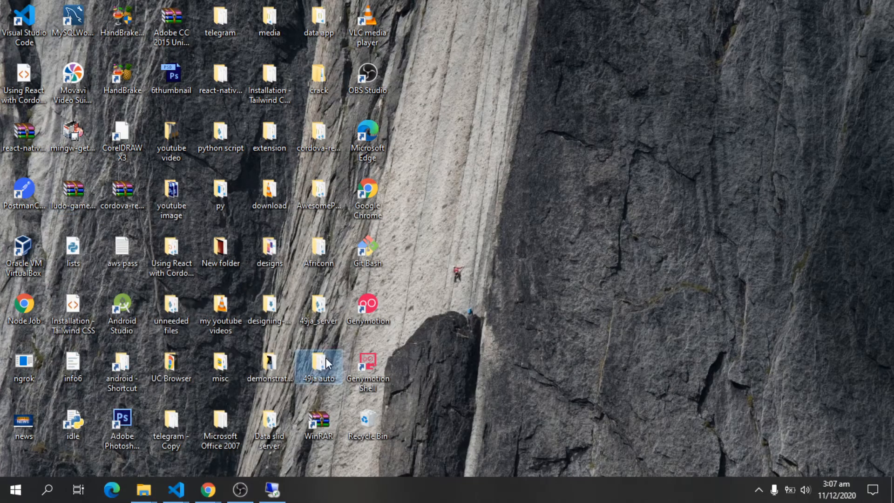
click(273, 489)
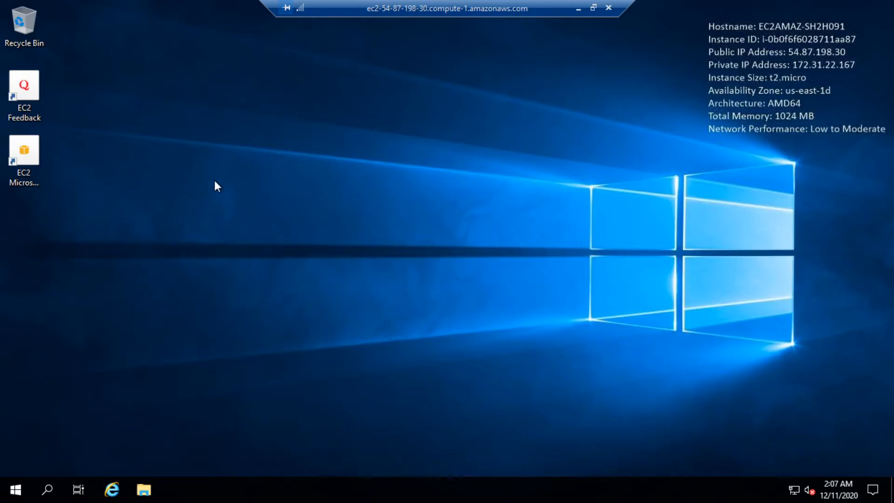
Step: Paste the 49ja auto folder onto the Windows Server desktop
right_click(219, 175)
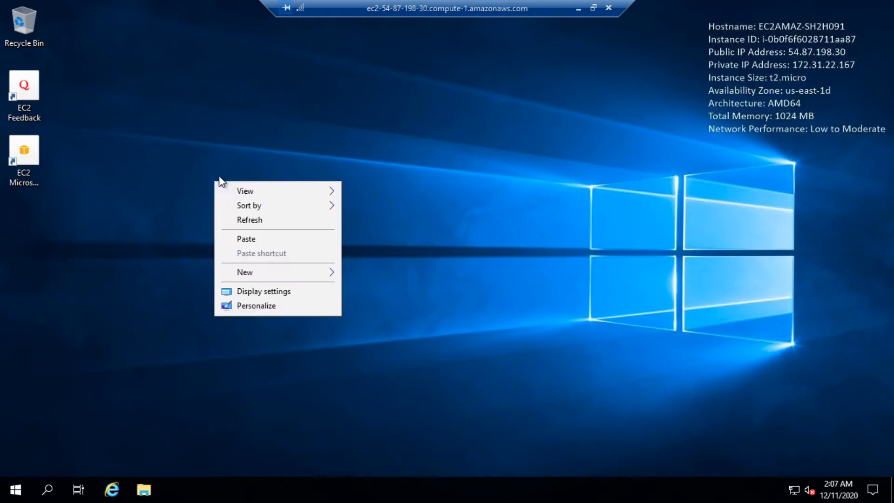
click(244, 239)
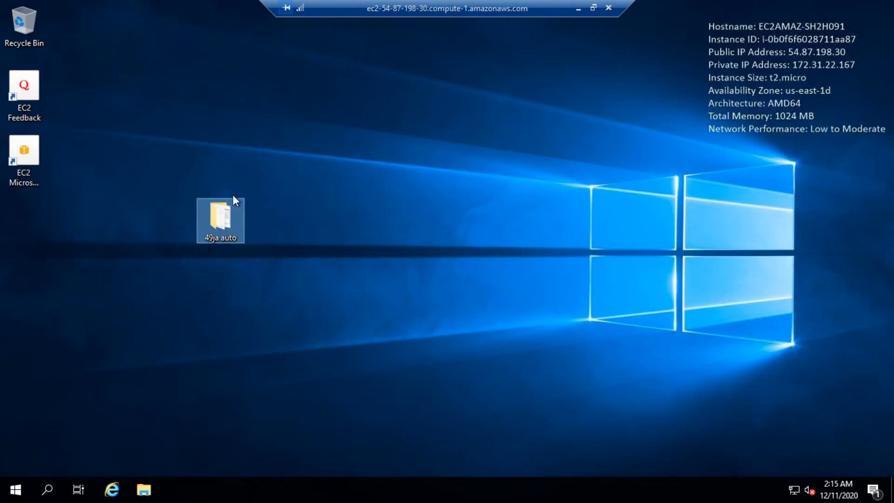
Step: Open the copied 49ja auto folder and review Defender's threat alert and definition update details
double_click(223, 214)
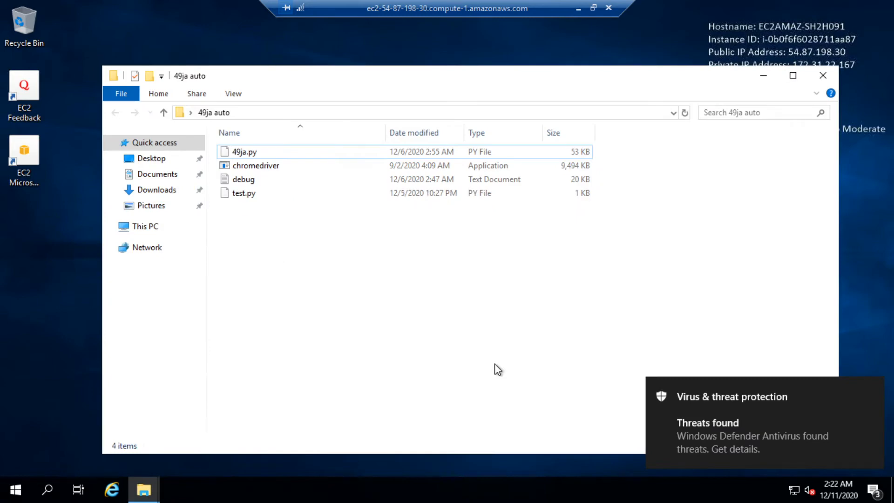
click(734, 420)
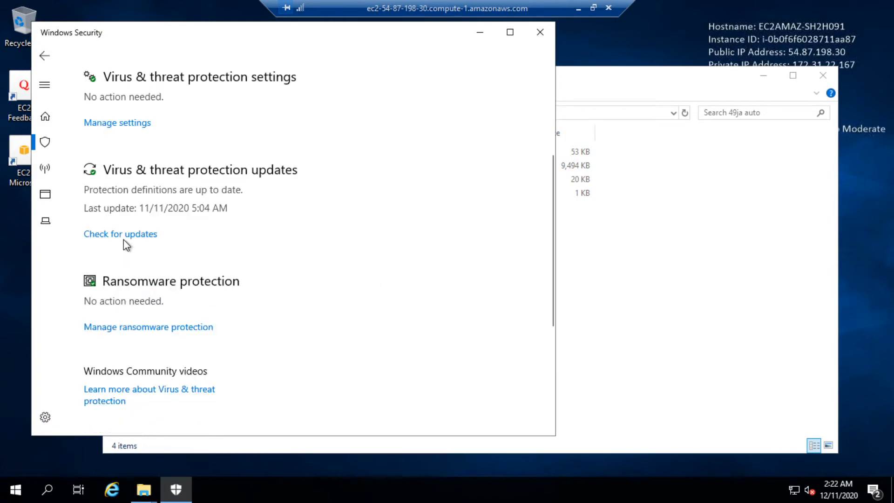
click(125, 237)
scroll(320, 320, down, 4)
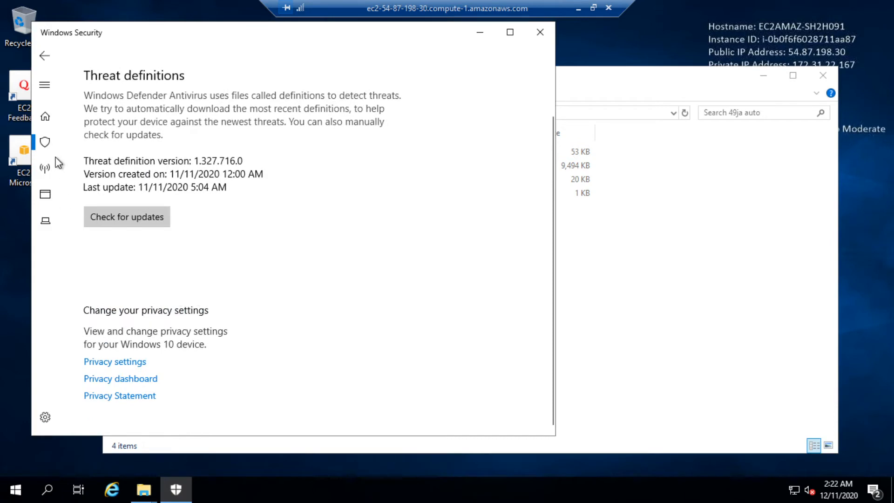
Step: From the Windows Security home, open the Virus & threat protection settings
click(45, 115)
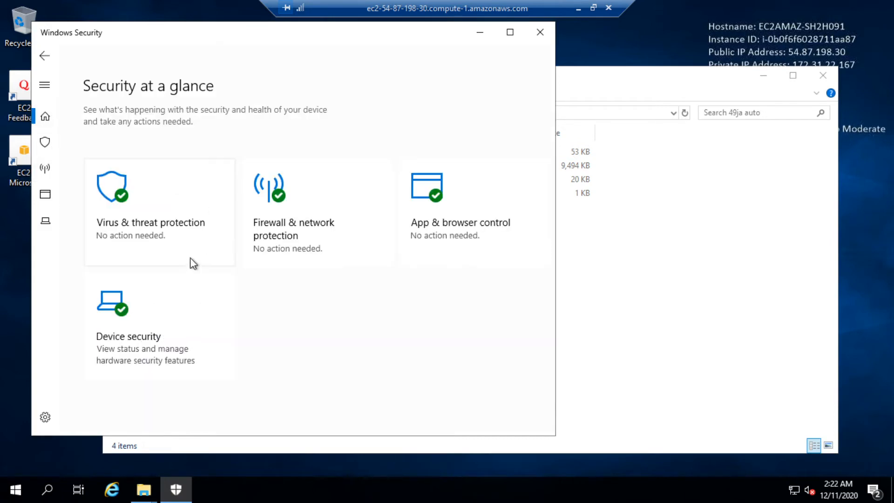
click(155, 208)
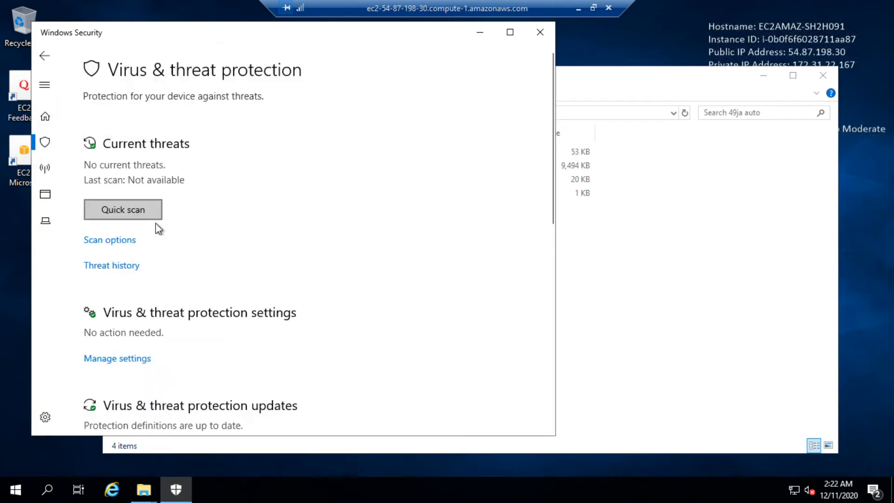
scroll(161, 228, down, 8)
scroll(181, 248, up, 6)
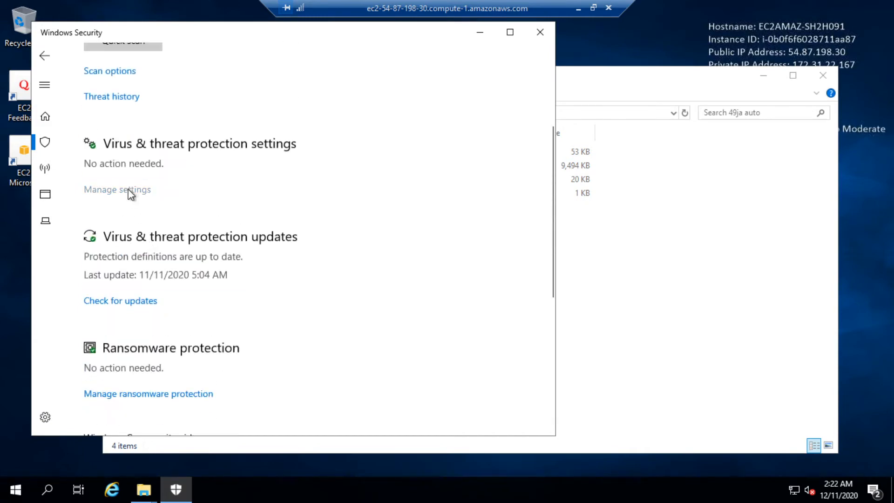
click(128, 190)
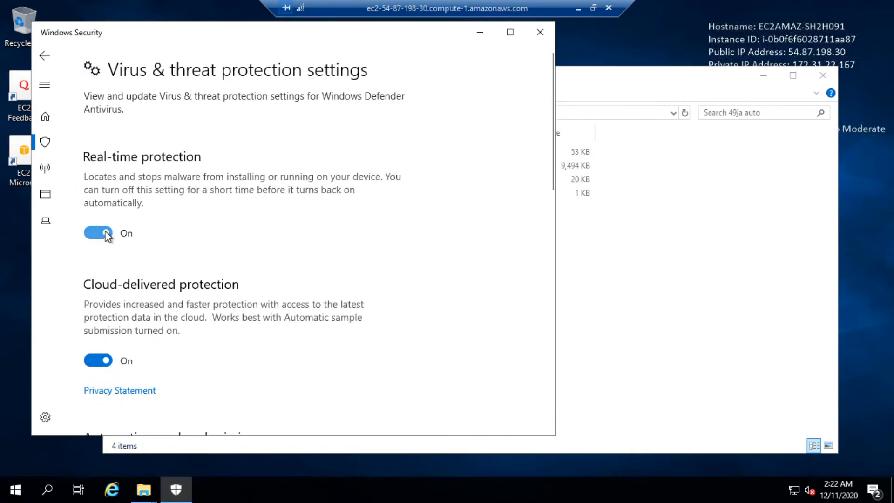
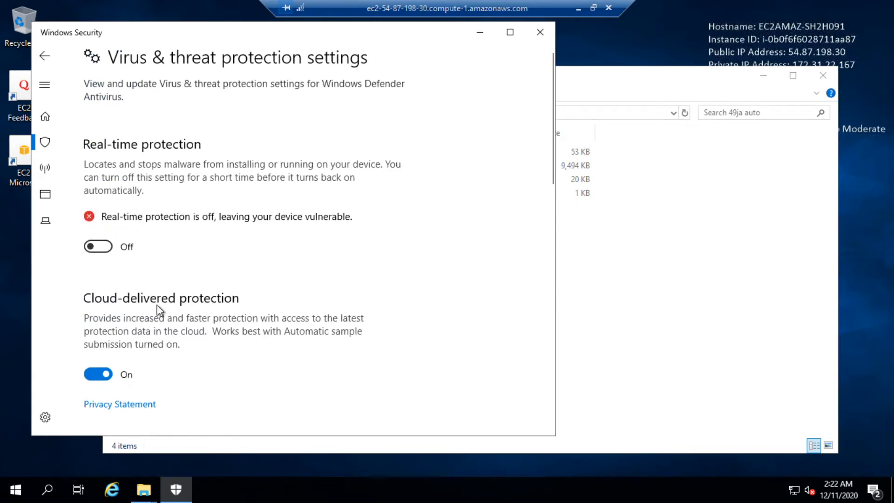
Step: Scroll down the Virus & threat protection settings to reach the Cloud-delivered protection toggle
scroll(103, 372, down, 1)
scroll(107, 370, down, 3)
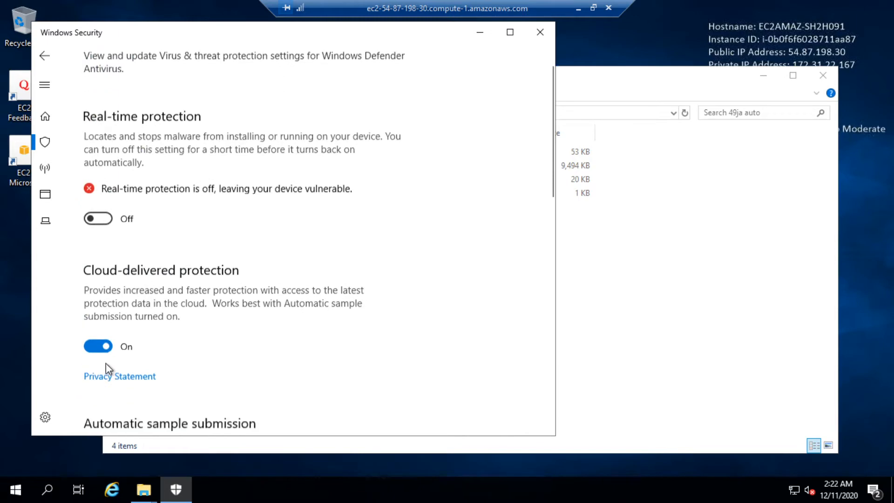
scroll(104, 318, down, 2)
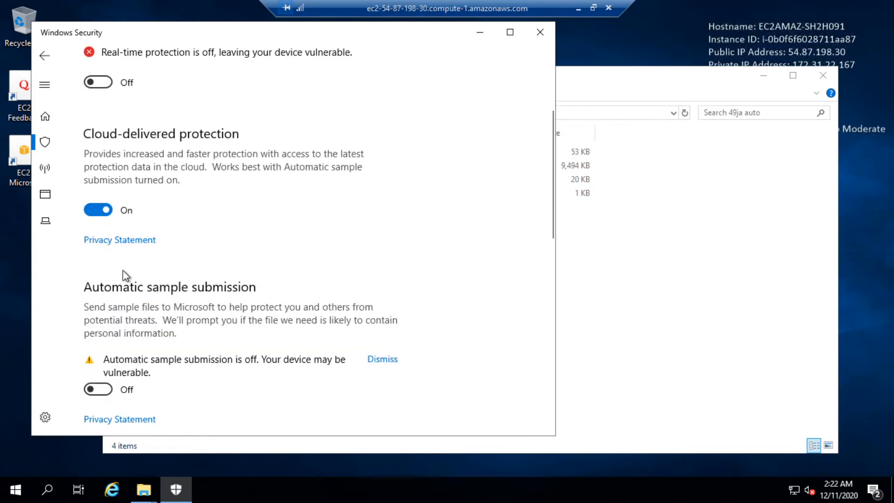
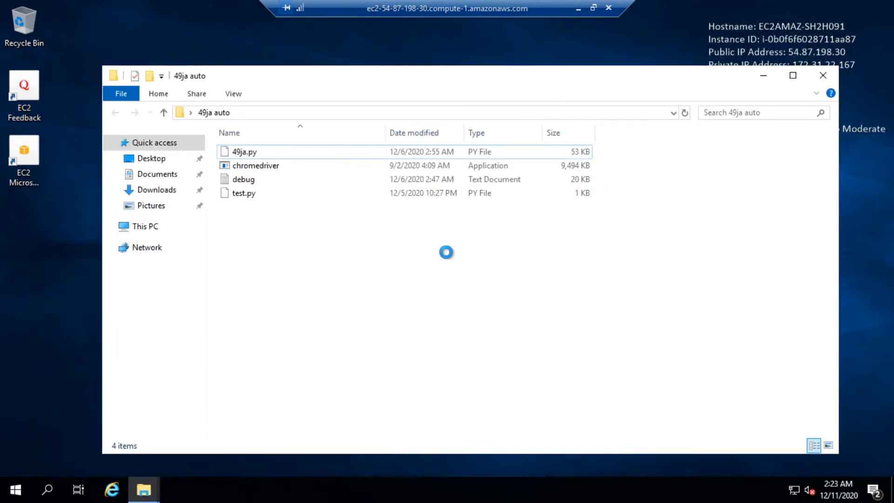
Step: Paste olabode030_49ja.exe into the 49ja auto folder, then launch Internet Explorer
right_click(446, 252)
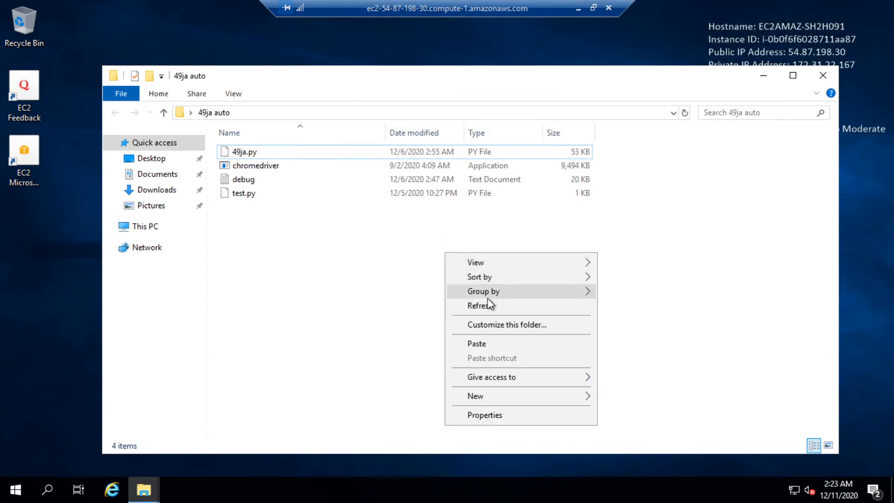
right_click(265, 208)
click(342, 299)
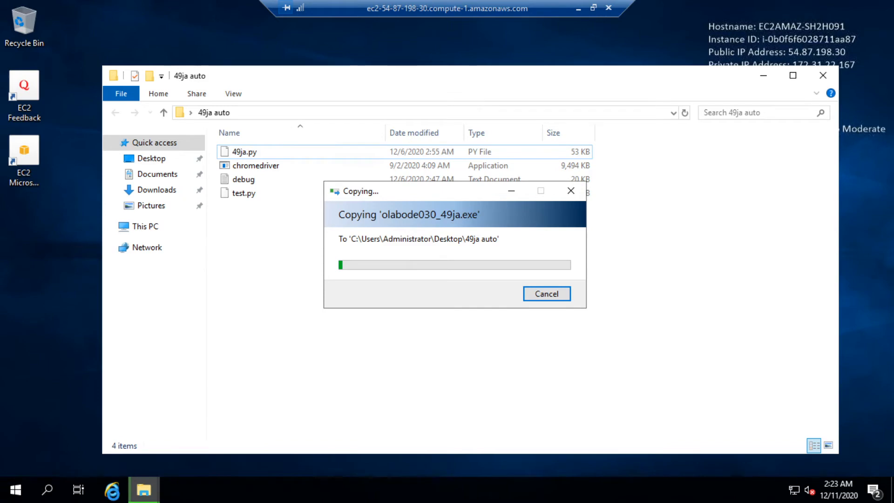
click(119, 494)
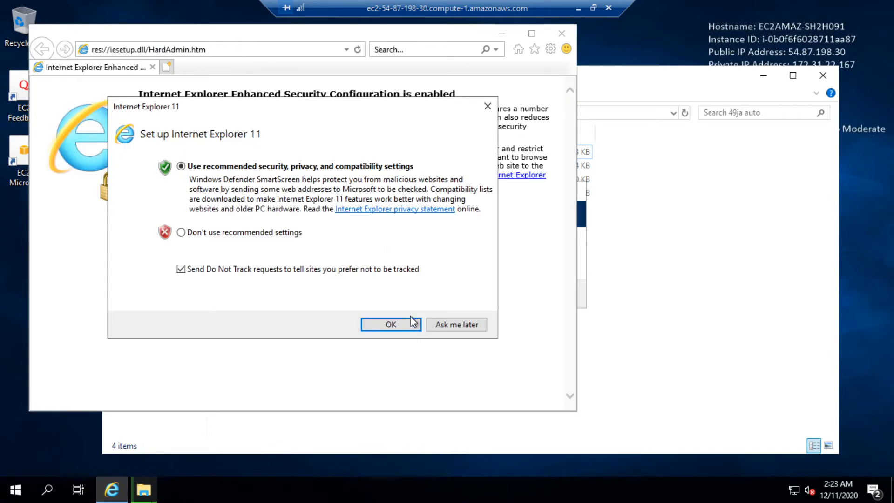
Step: Search 'download google chrome' in Internet Explorer to get ChromeSetup, then minimise the browser
click(408, 323)
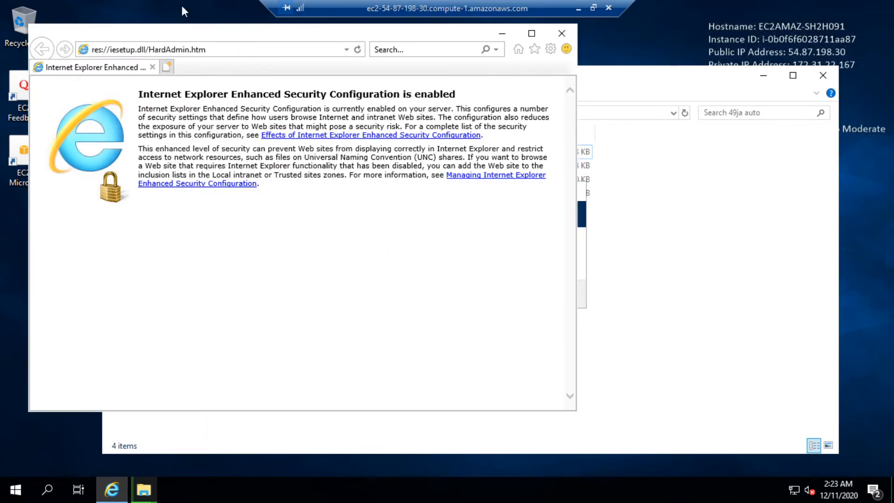
click(217, 51)
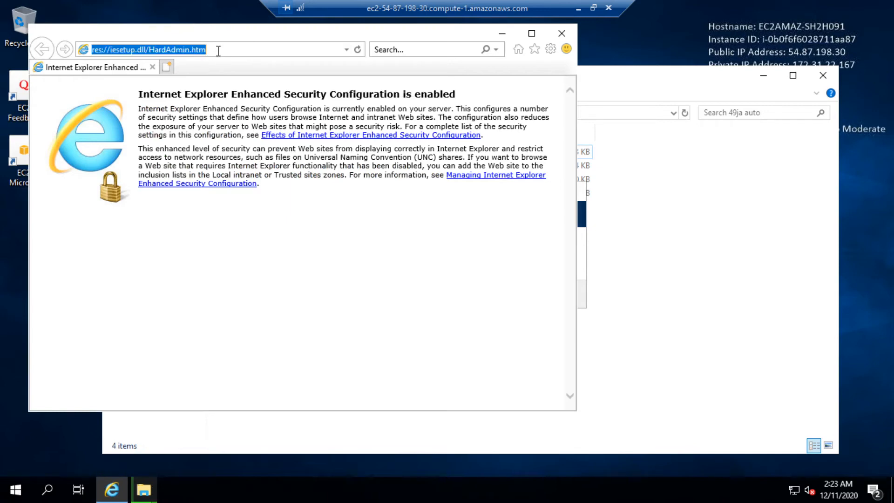
text(DOWN)
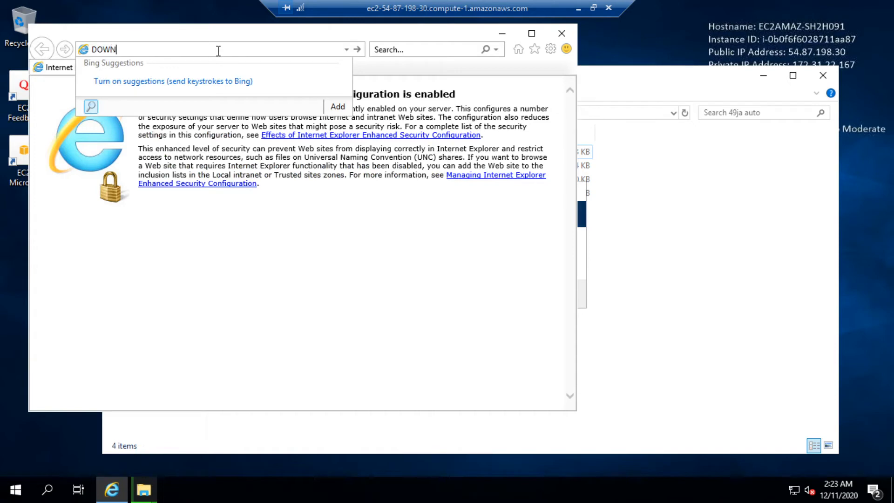
text(load google chrome)
key(Return)
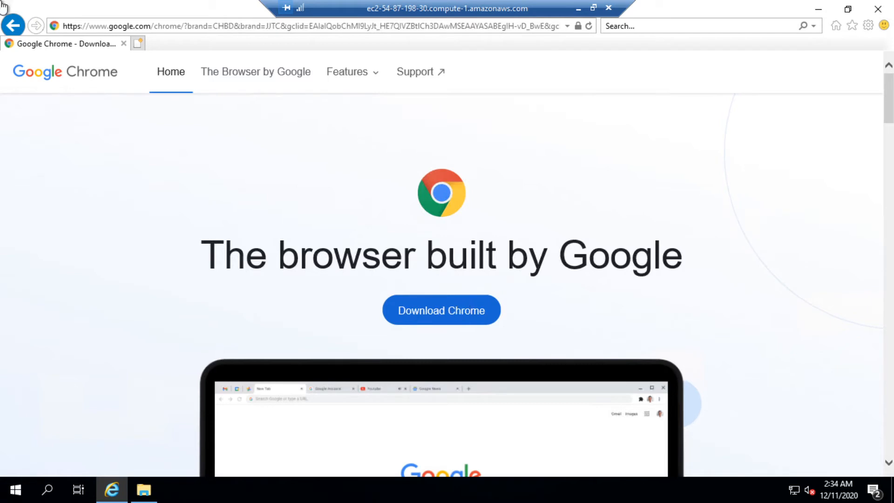
click(820, 10)
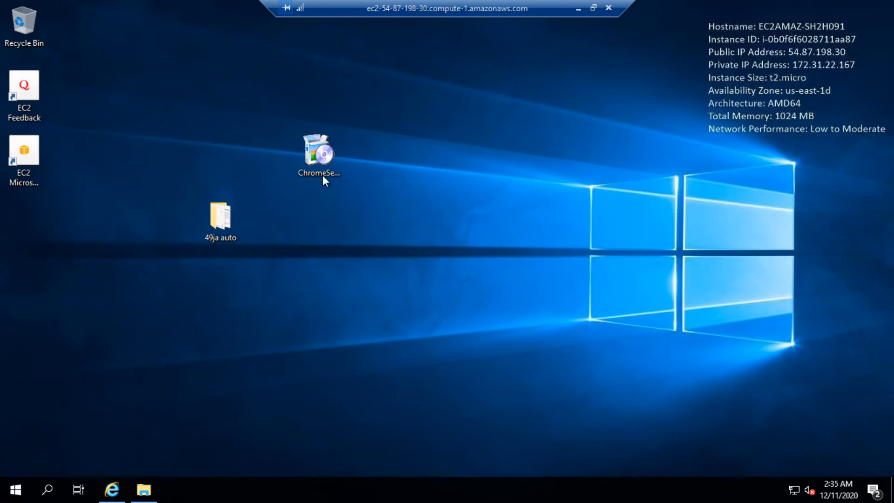
Step: Install Google Chrome from ChromeSetup, close its welcome window, and reopen the 49ja auto folder
double_click(317, 153)
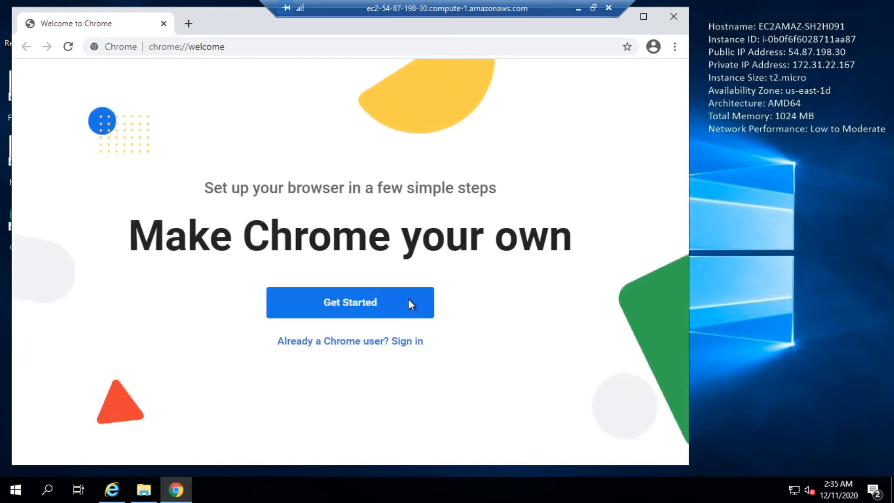
click(673, 18)
double_click(210, 229)
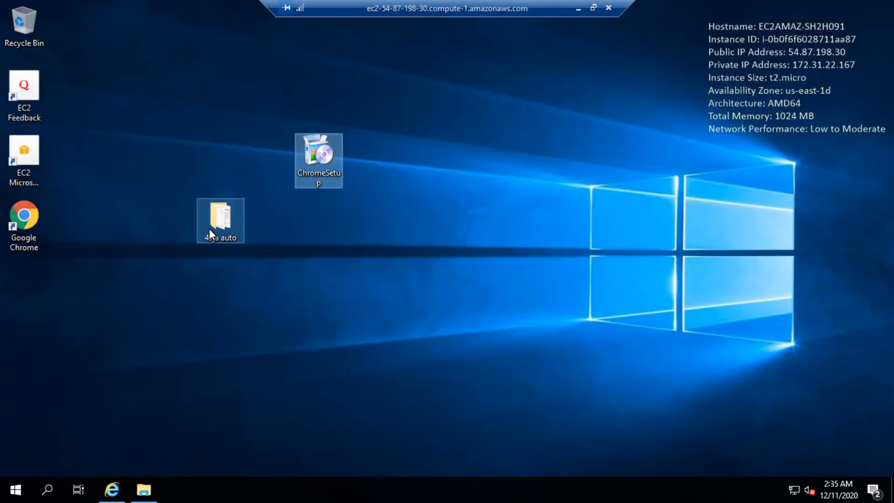
click(261, 196)
double_click(261, 196)
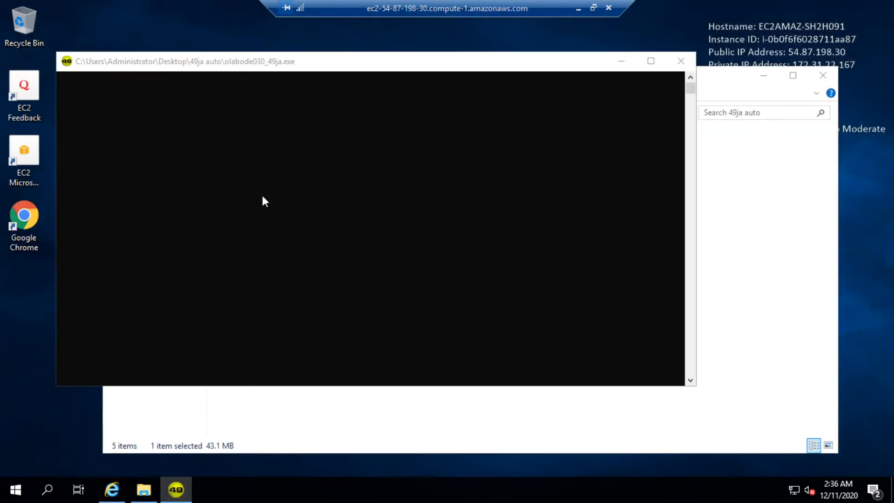
key(alt+Tab)
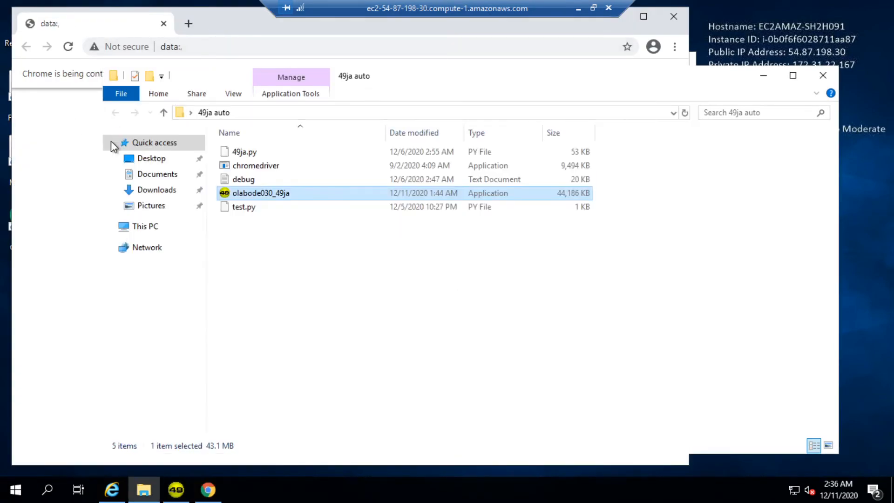
click(208, 490)
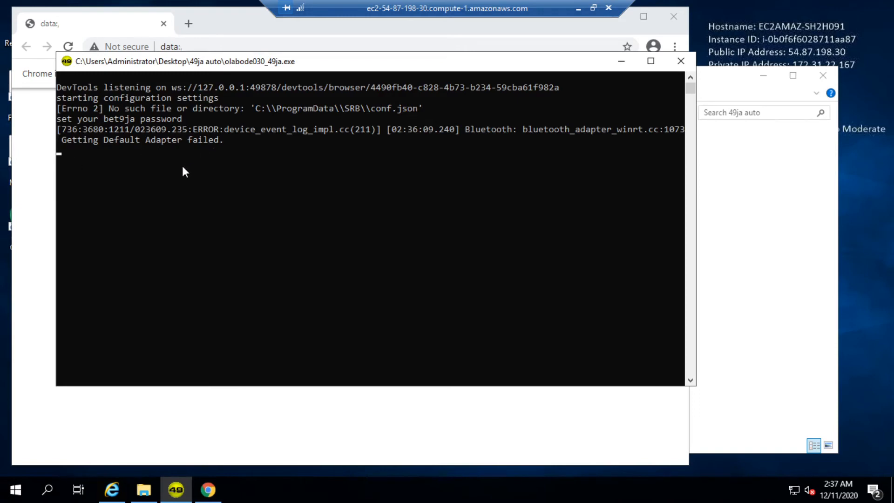
text(********)
key(Return)
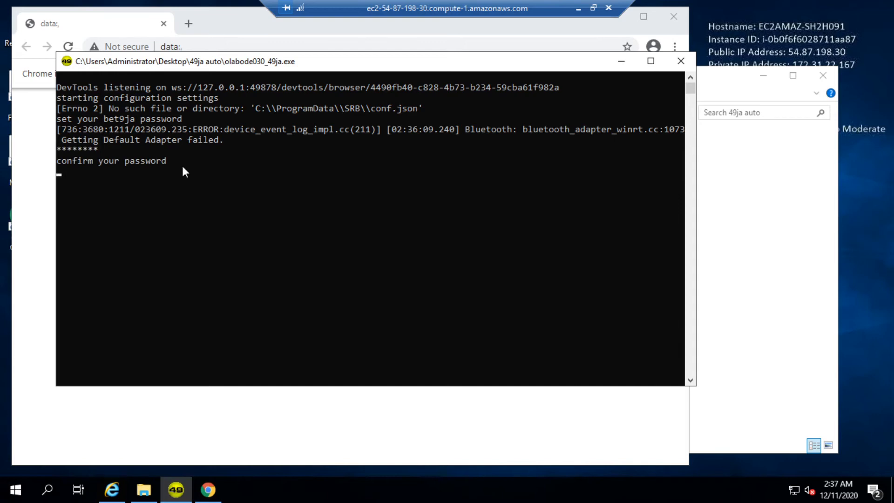
text(*******7)
key(Return)
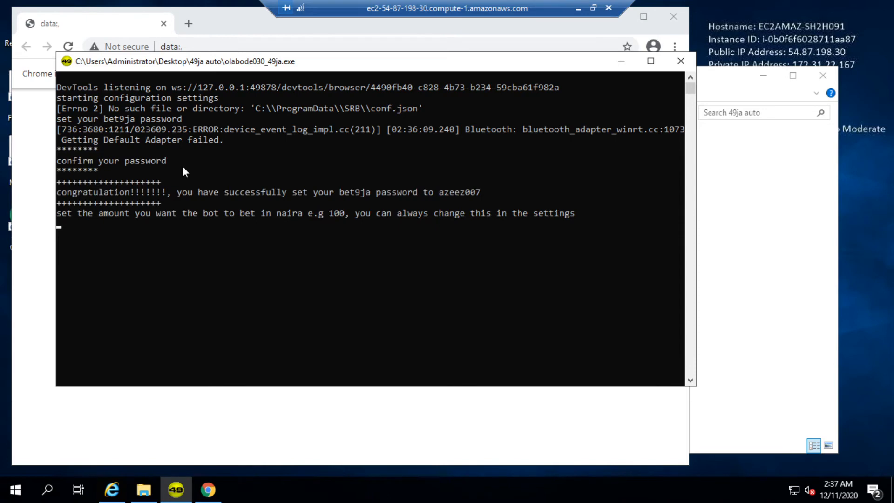
Step: Set a 600 stake, 0 colour fails, martingale on, and 60000 loss and profit limits
text(600)
key(Return)
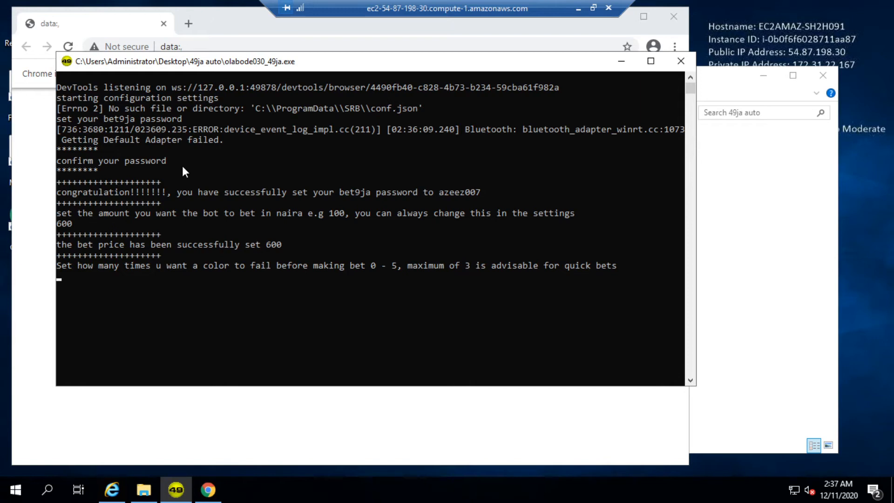
text(0)
key(Return)
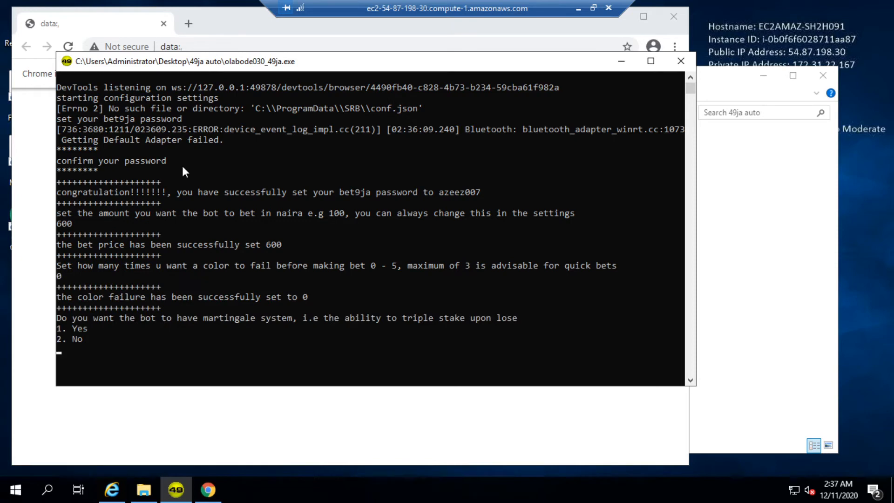
text(1)
key(Return)
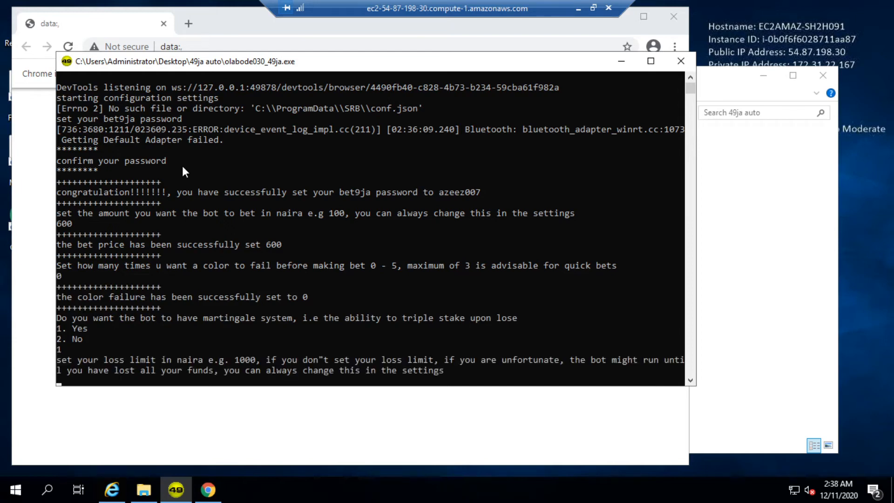
text(60000)
key(Return)
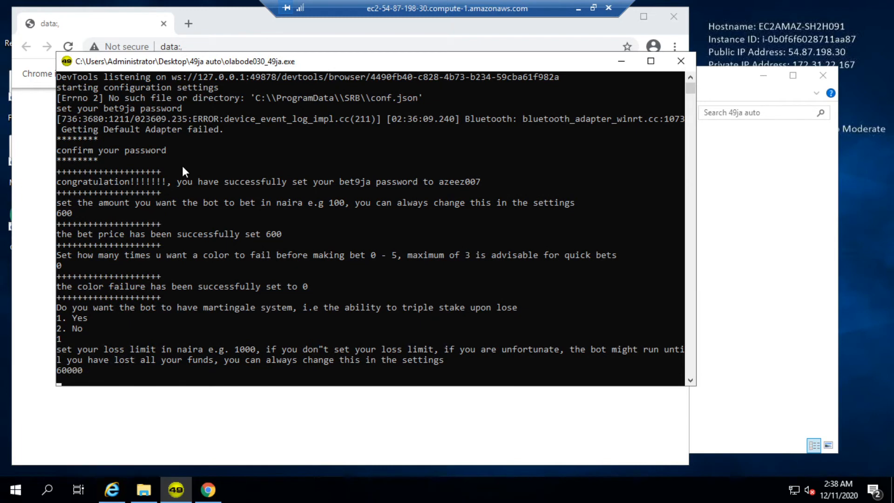
text(6)
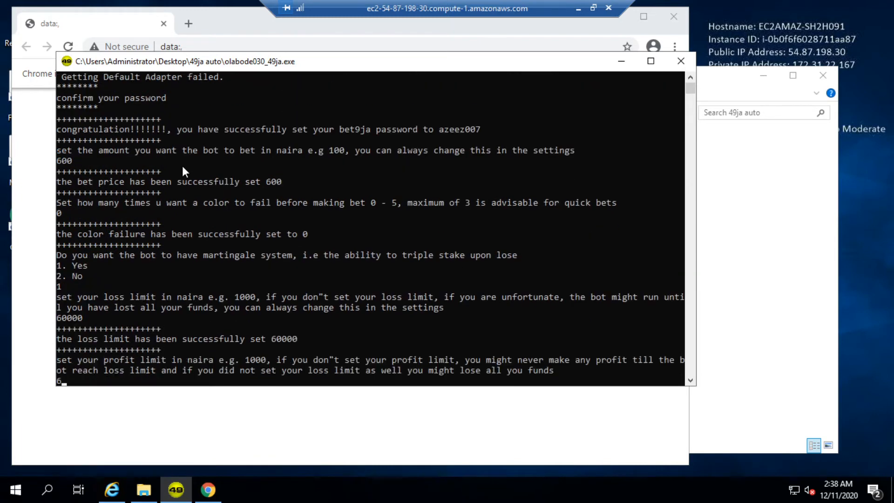
text(0000)
key(Return)
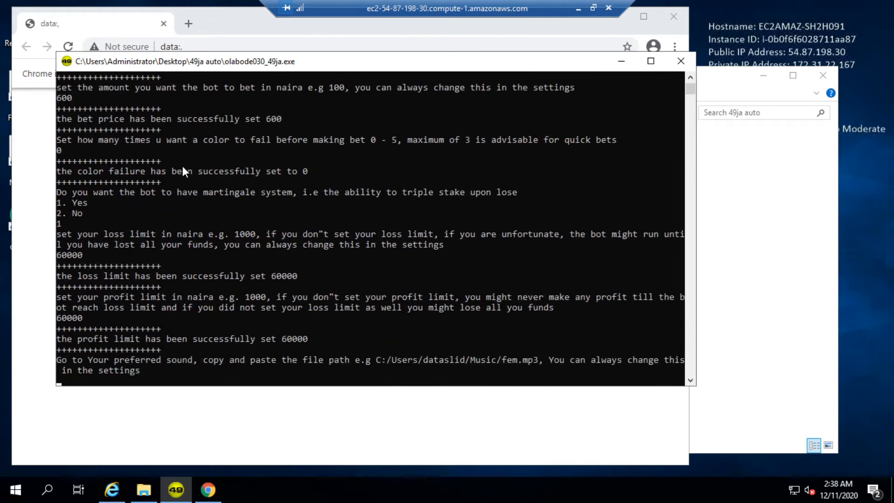
Step: Skip the sound file prompt, choose algorithm 4, and start the bot
text(jjd)
key(Return)
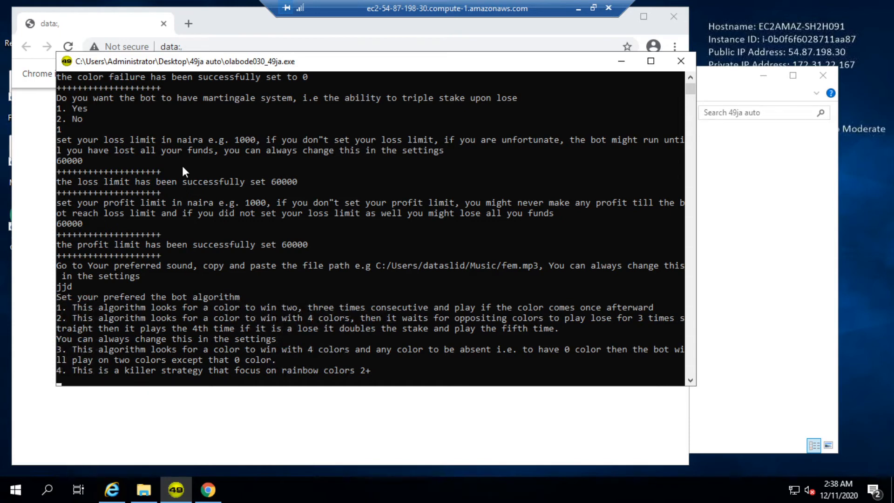
text(4)
key(Return)
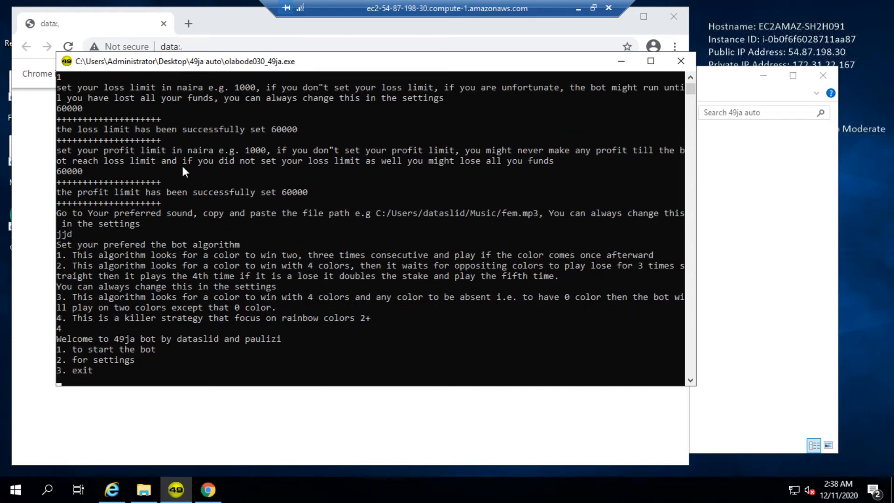
text(1)
key(Return)
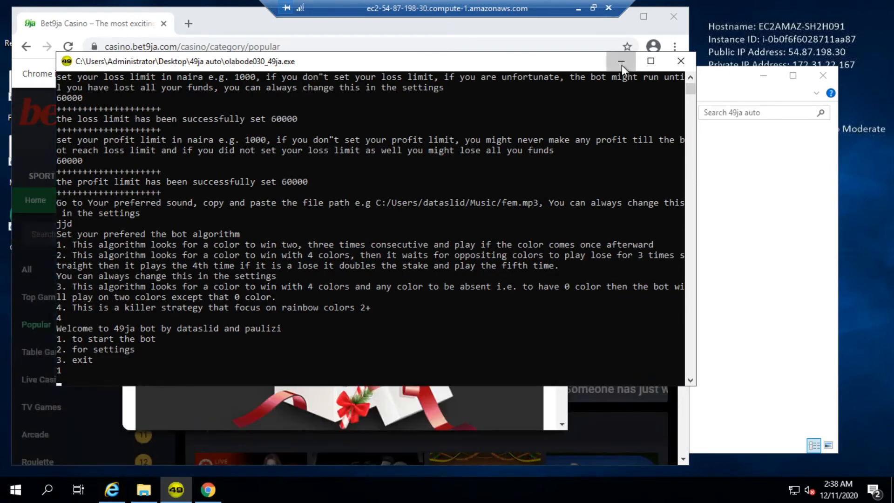
Step: Dismiss the Christmas promotion popup on Bet9ja and try copying the page URL
click(621, 63)
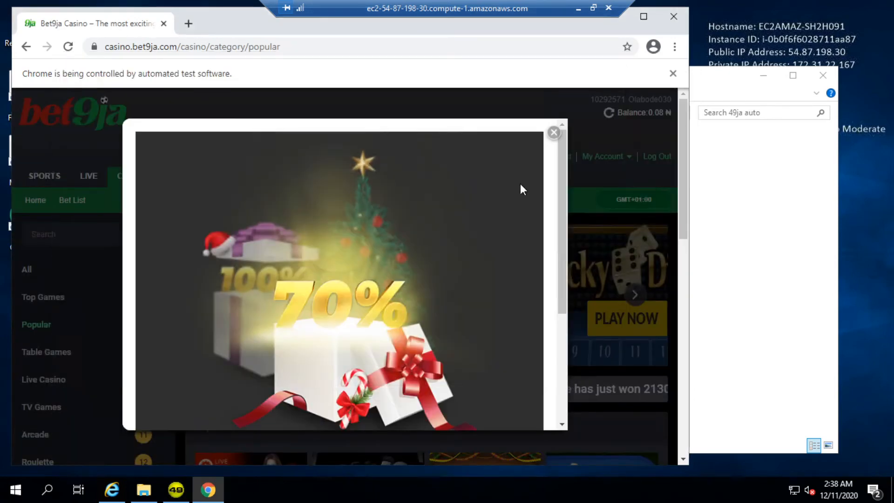
click(554, 133)
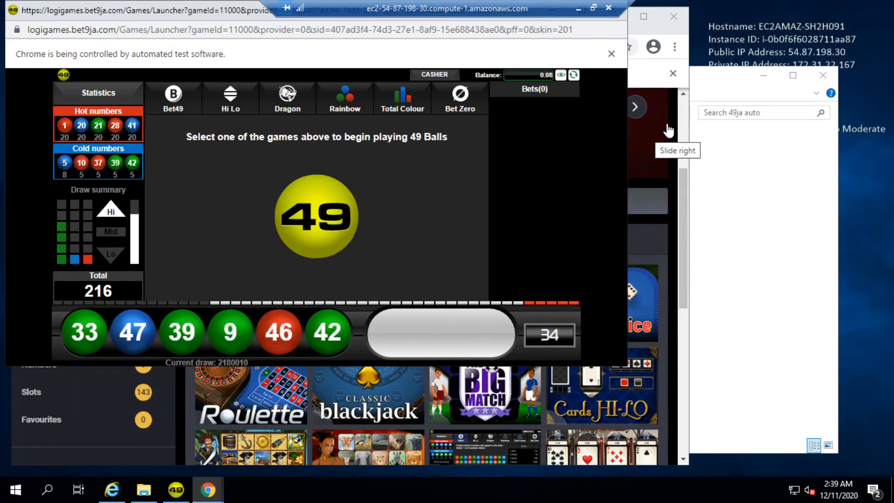
click(586, 32)
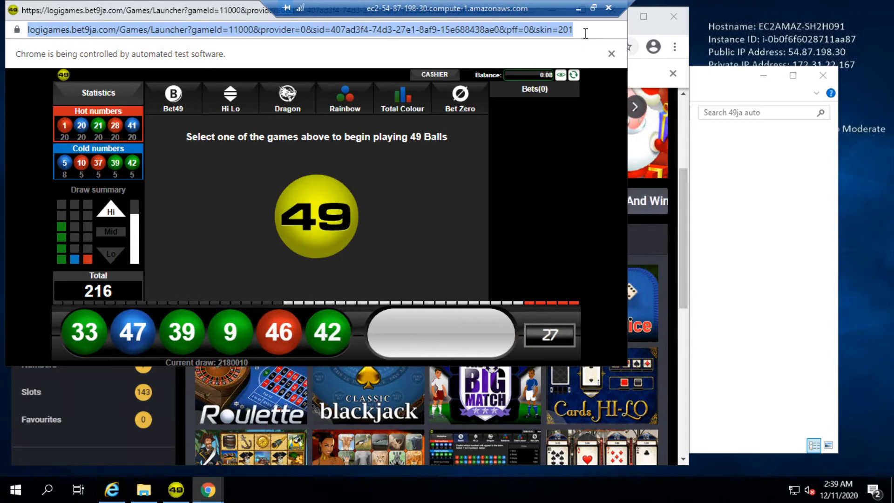
right_click(528, 28)
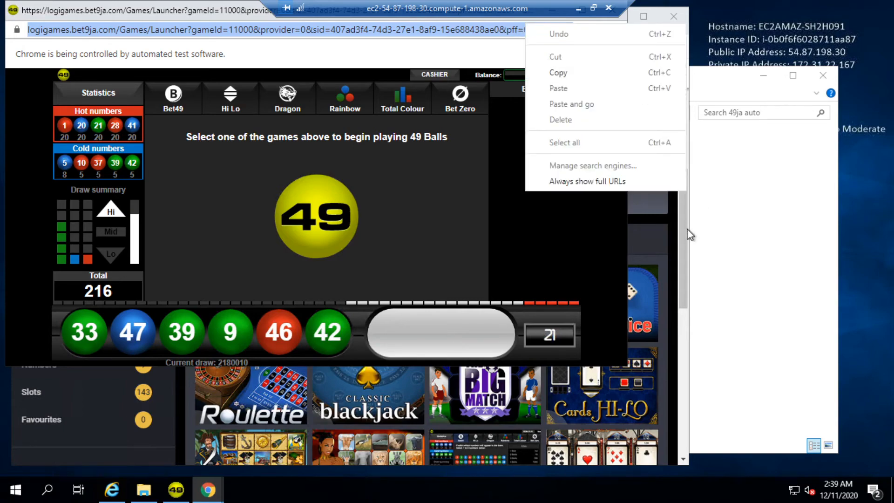
click(671, 224)
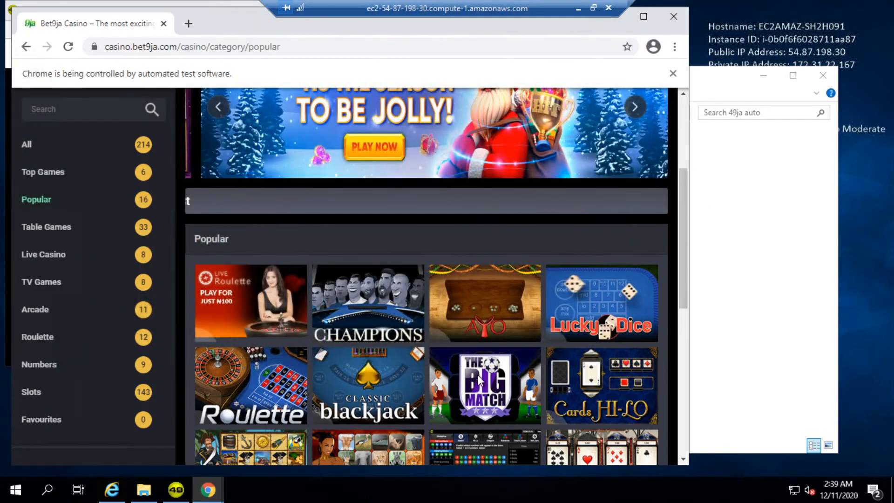
Step: Open the 49 Balls demo from Popular games and copy its web address
scroll(497, 365, down, 1)
scroll(496, 364, down, 4)
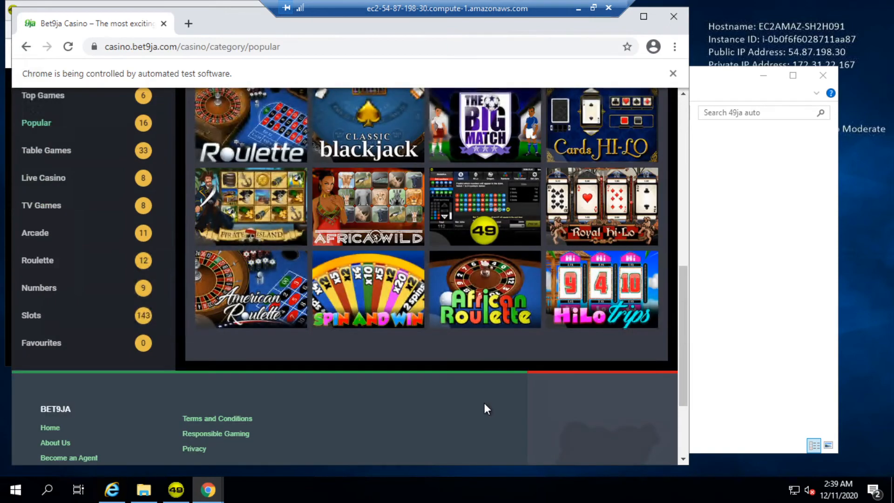
mouse_move(476, 217)
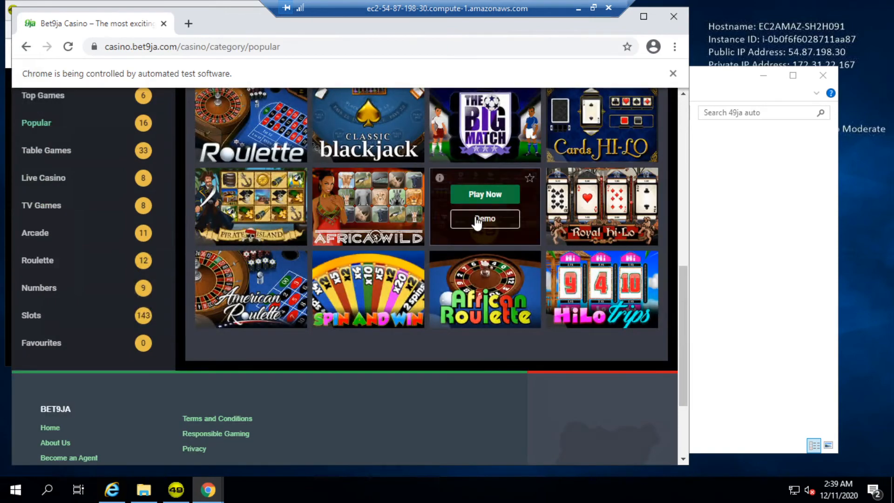
click(477, 220)
right_click(93, 29)
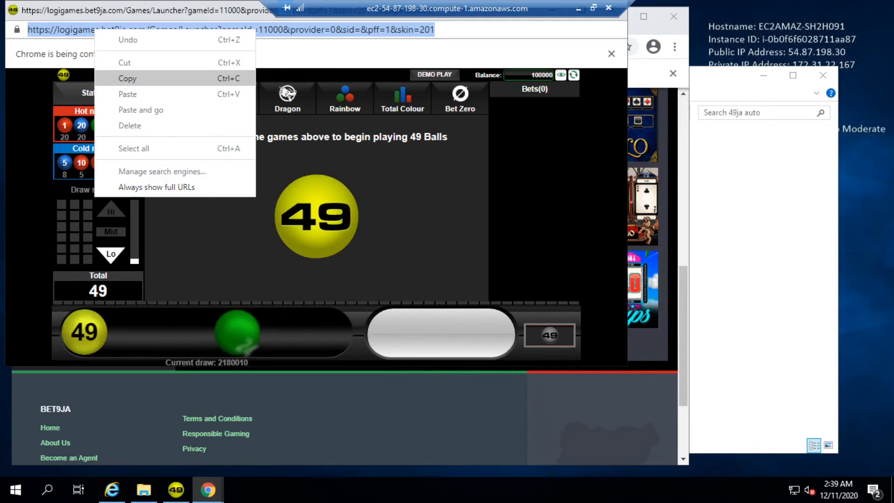
click(127, 78)
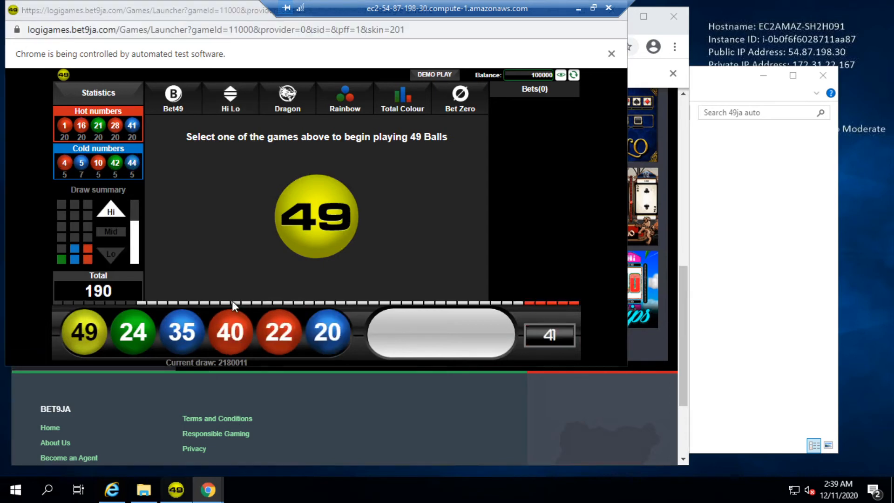
Step: Back in the bot console, enter 1 to start the bot
key(alt+Tab)
text(1)
key(Return)
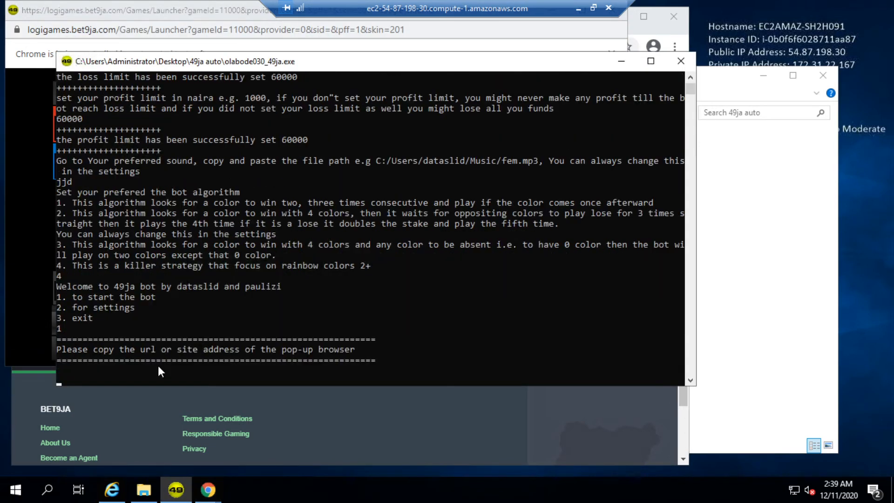
Step: Paste the 49 Balls game URL into the bot, watch it bet, then close the console
key(ctrl+v)
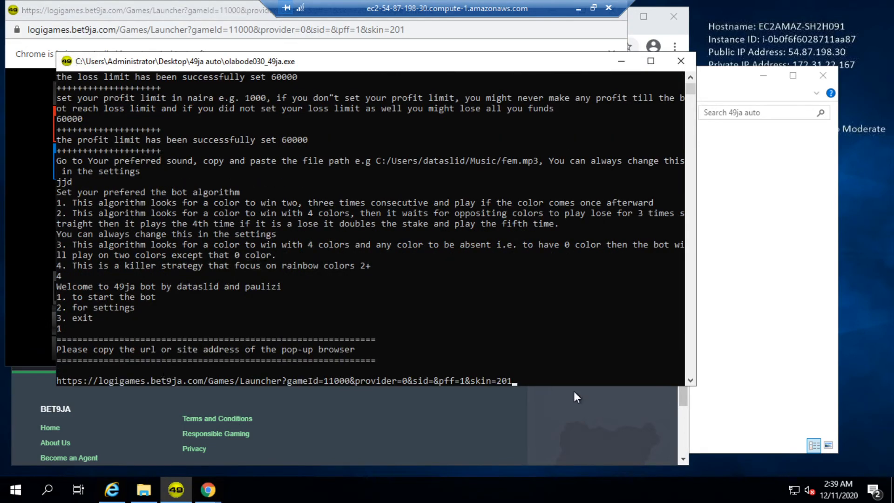
key(Return)
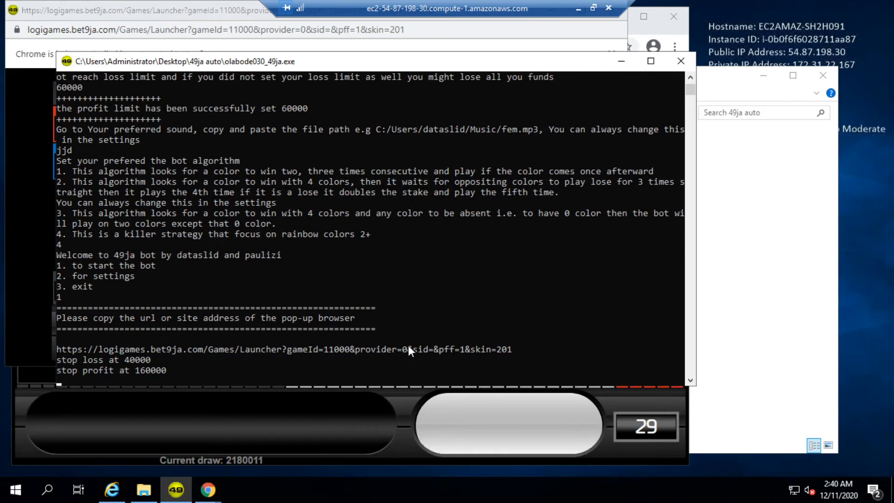
click(215, 493)
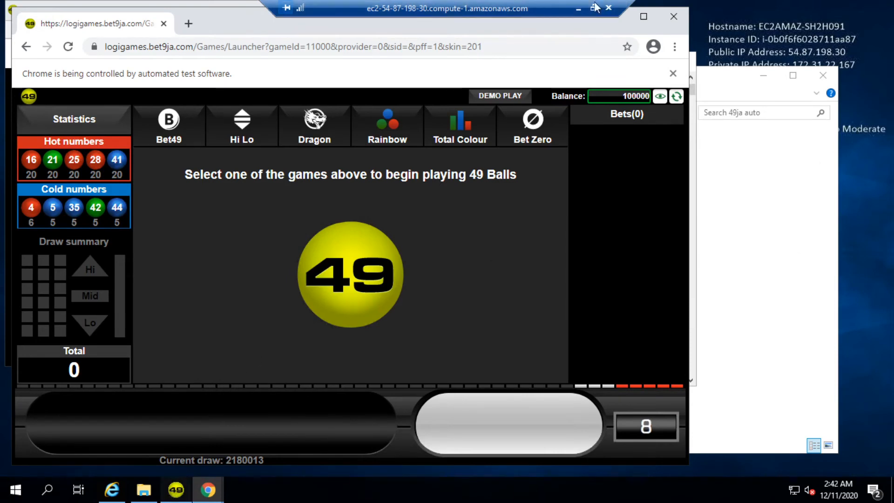
click(176, 490)
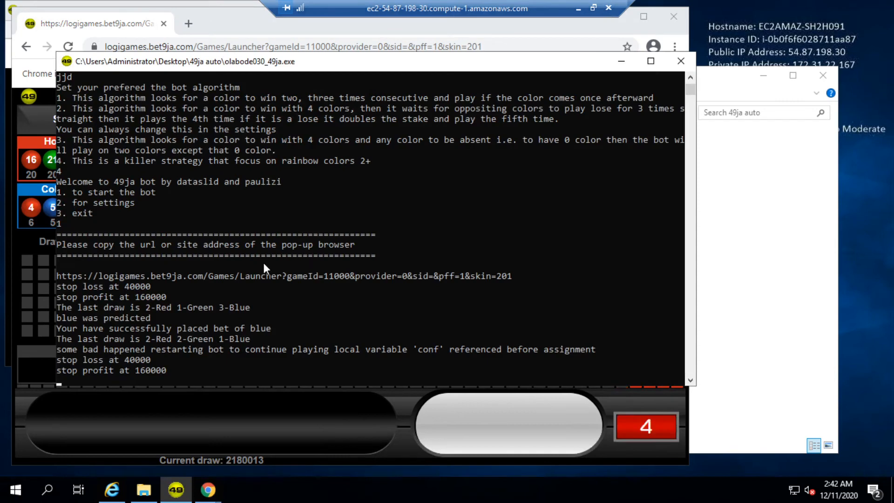
scroll(247, 251, down, 3)
scroll(370, 202, down, 4)
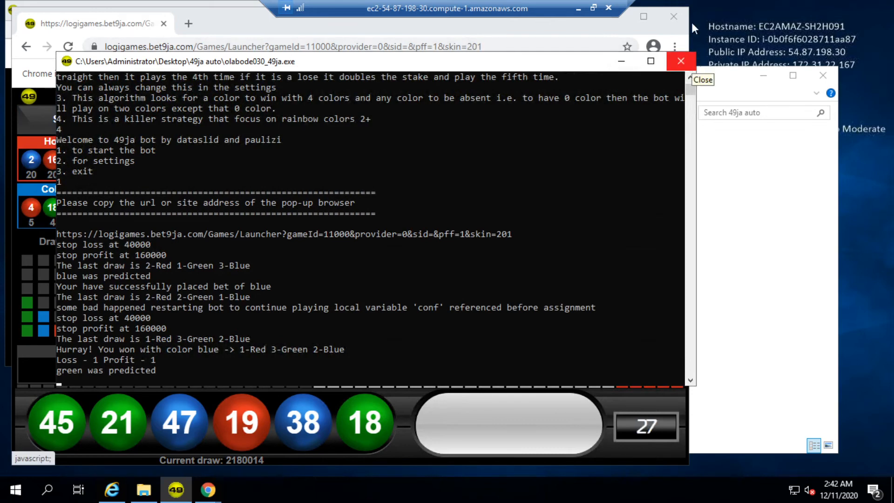
click(678, 15)
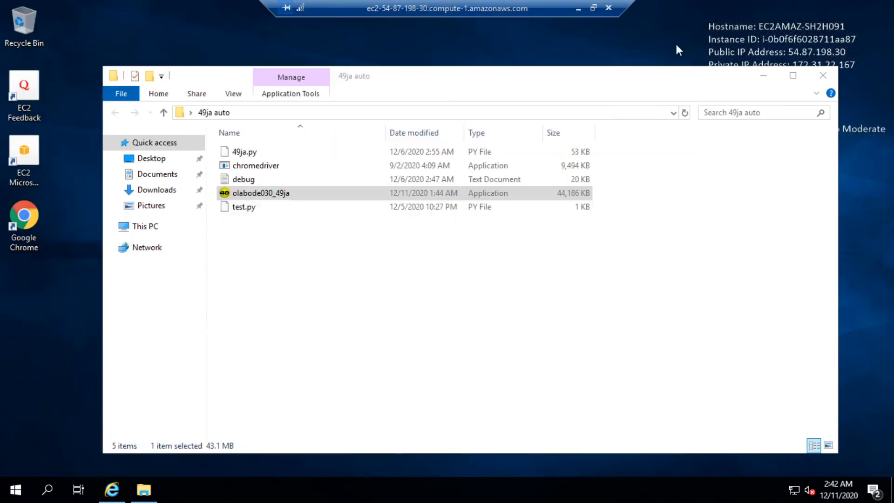
Step: Close the 49ja auto File Explorer window
click(824, 75)
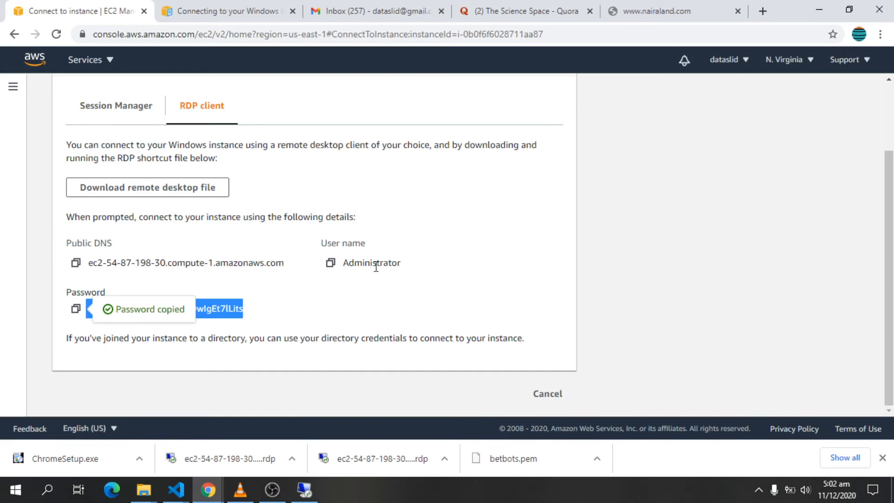
Step: Copy the Administrator user name from the RDP connection details, then go to the Gmail tab
click(330, 263)
click(14, 320)
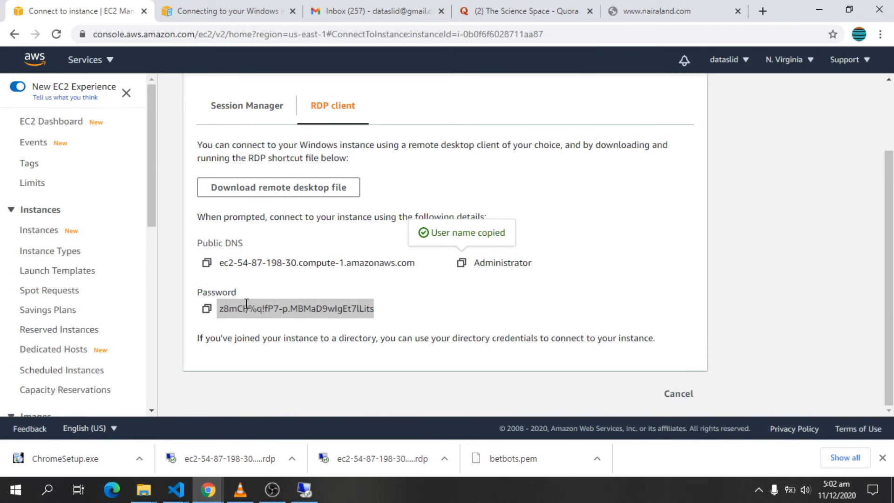
click(372, 11)
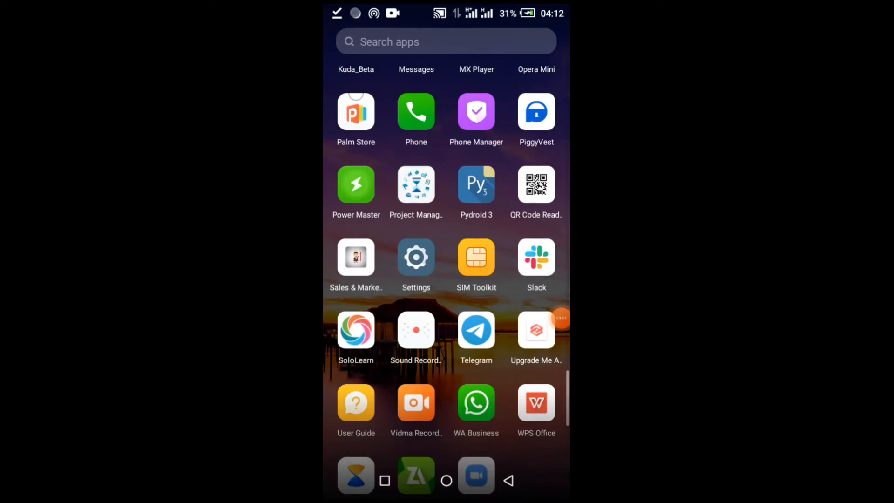
Step: Search the Play Store for 'rdp' and install Microsoft's Remote Desktop 8
scroll(446, 279, up, 6)
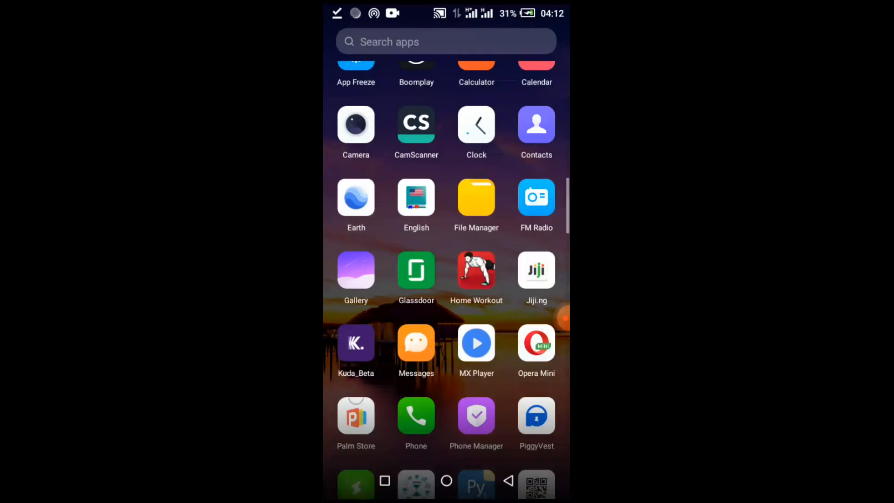
scroll(447, 256, up, 4)
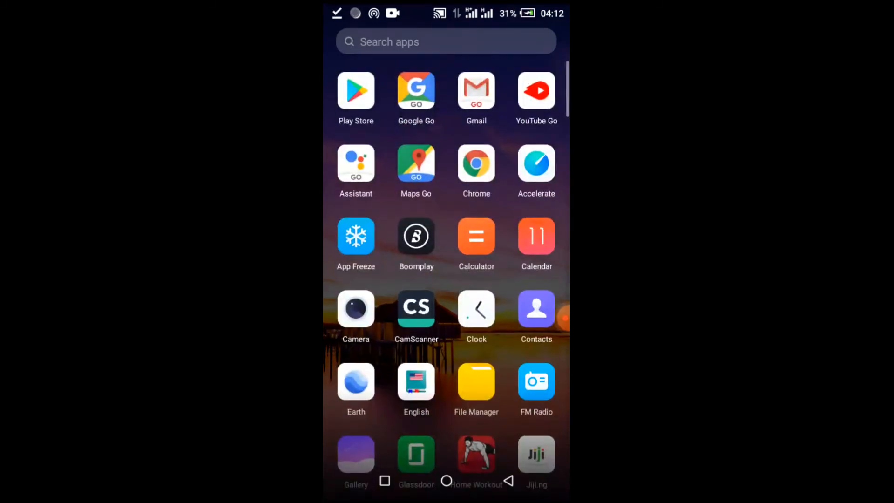
click(355, 91)
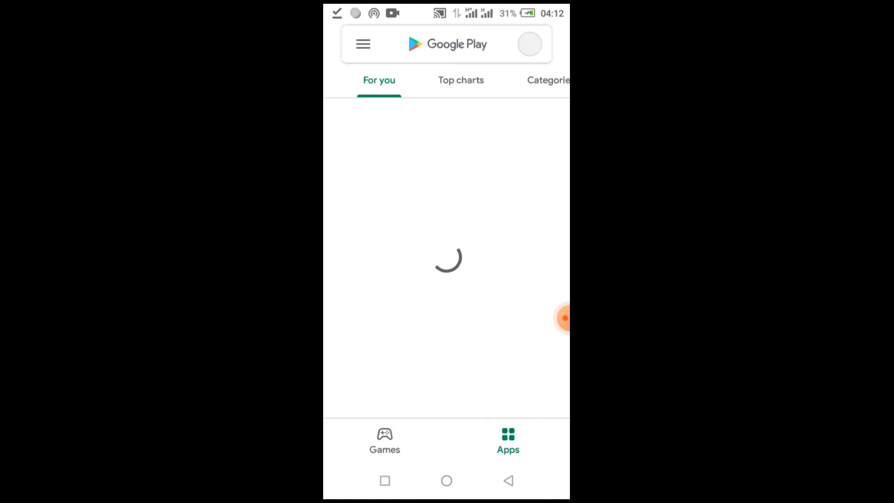
click(447, 44)
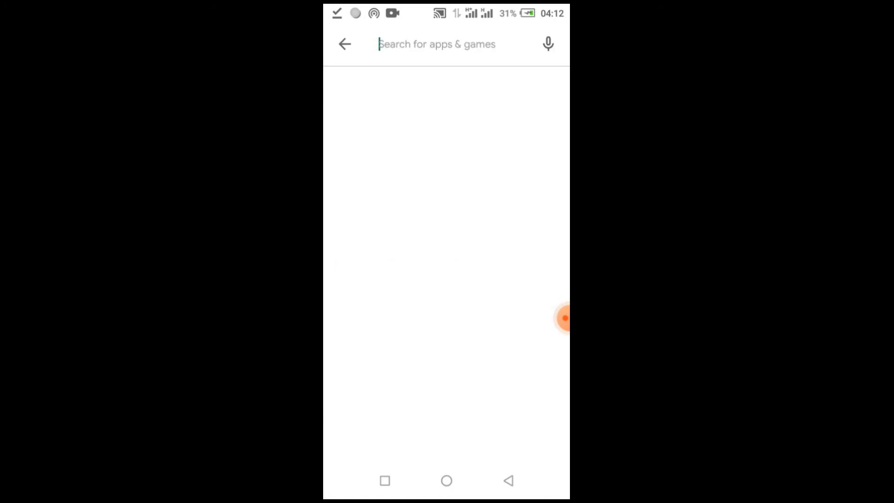
text(red)
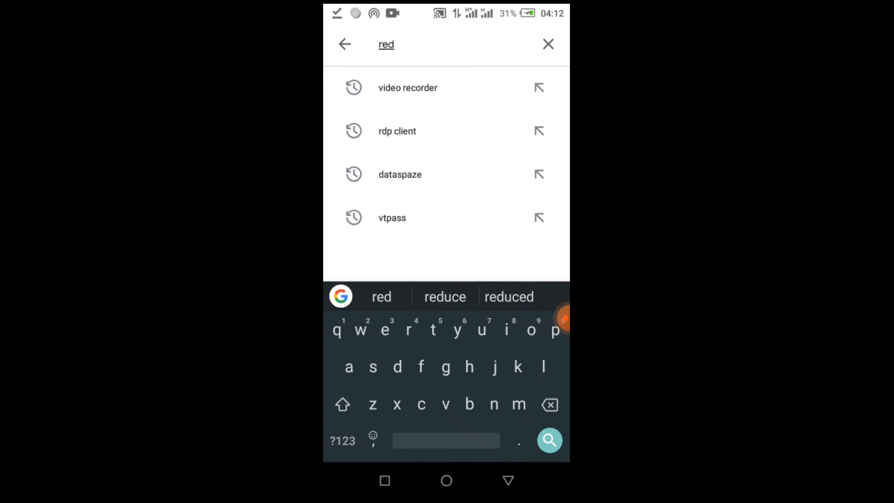
key(BackSpace)
key(BackSpace)
text(dp)
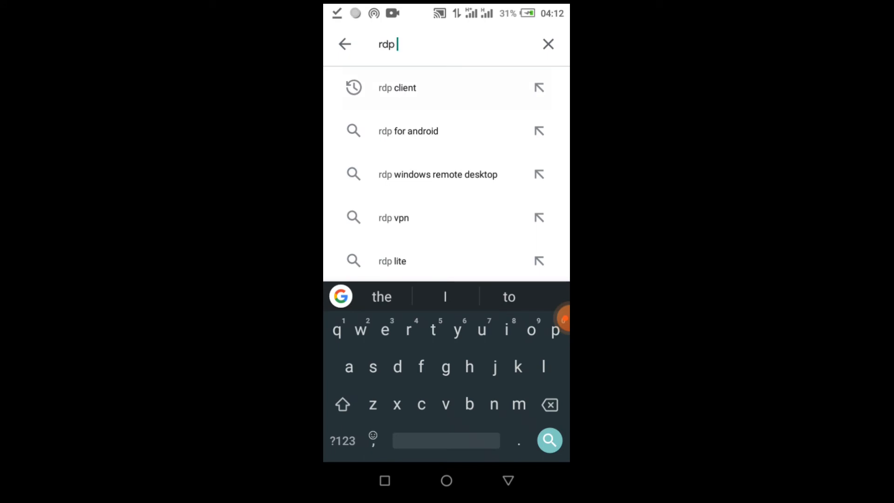
click(399, 87)
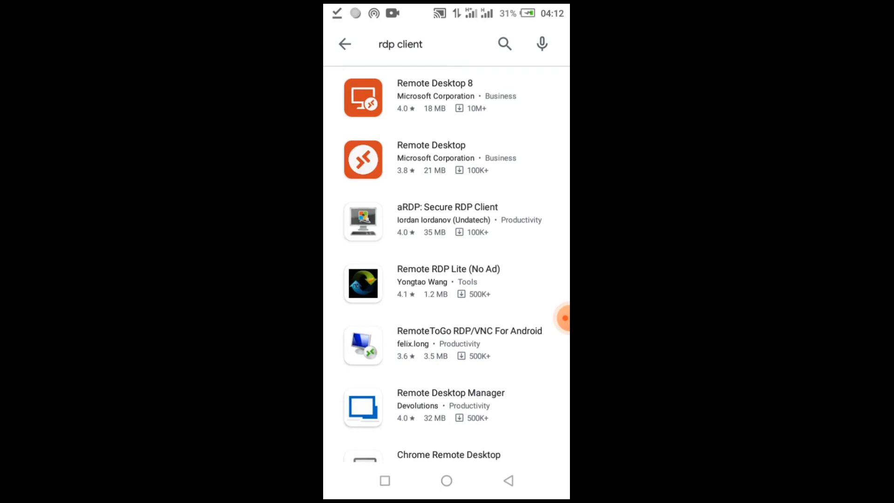
click(434, 95)
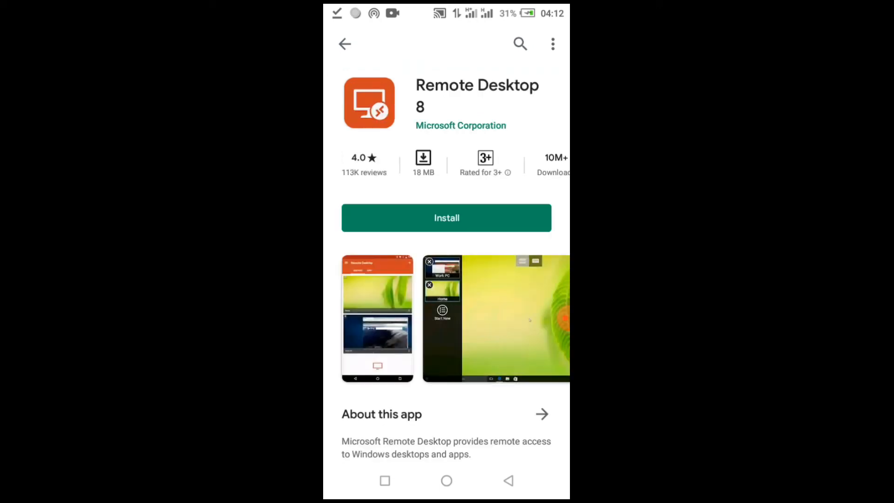
click(447, 218)
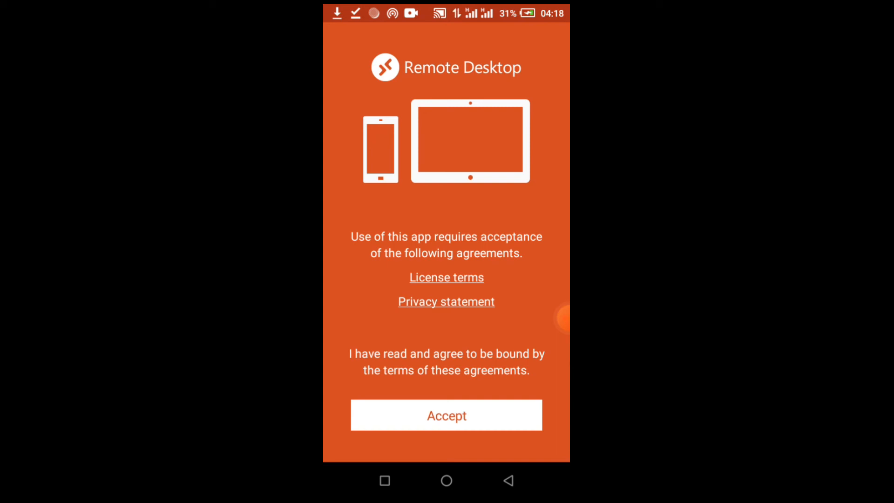
Step: Accept the agreements and save a new desktop with PC name 54.87.198.30
click(447, 414)
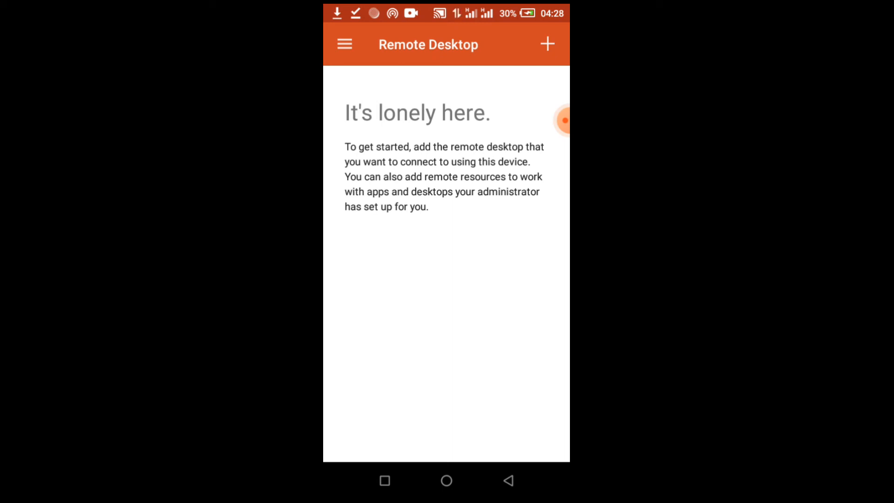
click(547, 43)
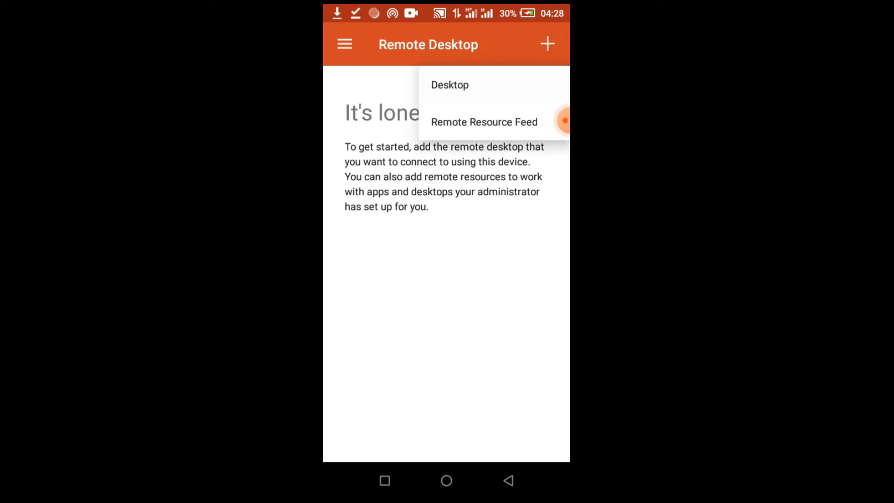
click(450, 85)
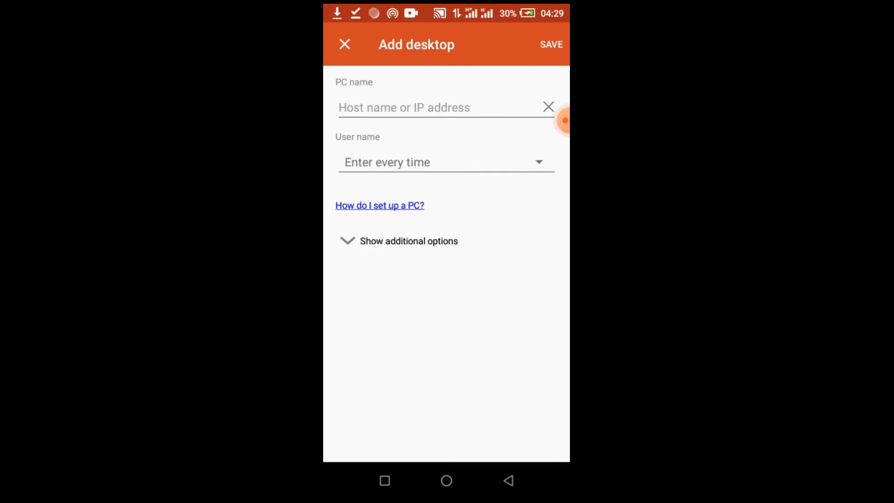
click(404, 107)
click(363, 74)
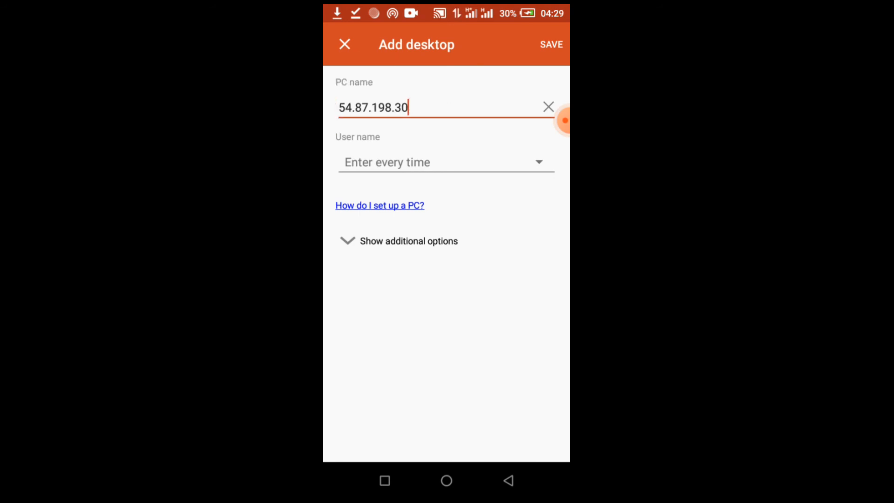
click(551, 45)
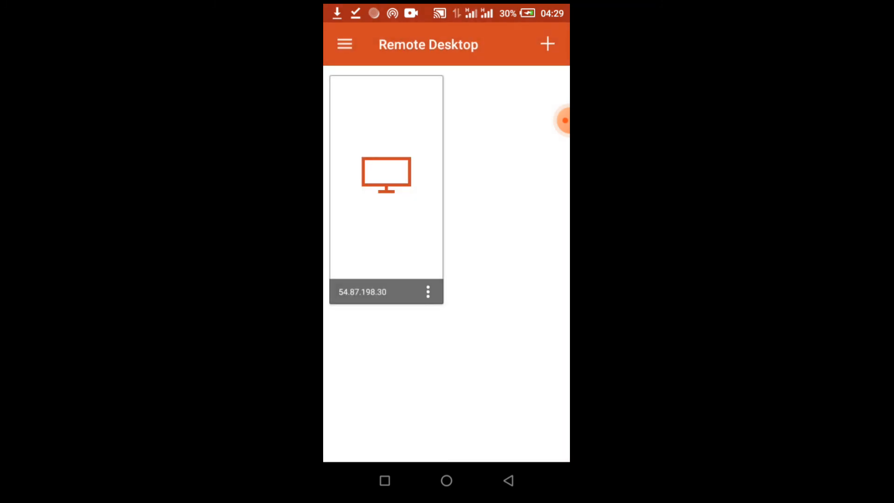
Step: Open the 54.87.198.30 connection and enter Administrator as the user name
click(386, 177)
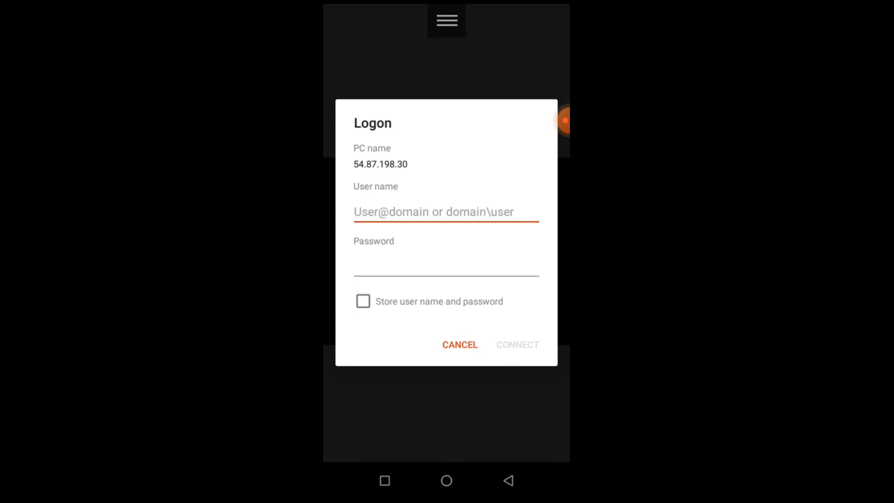
click(446, 212)
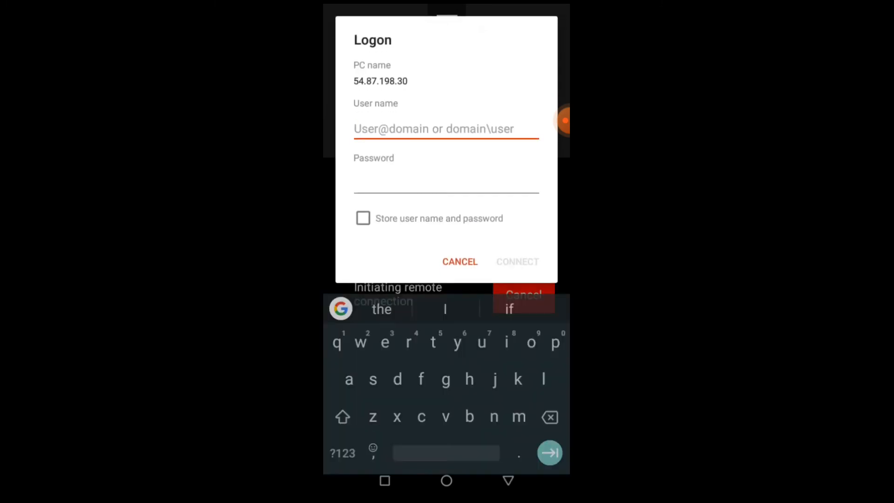
text(Admin)
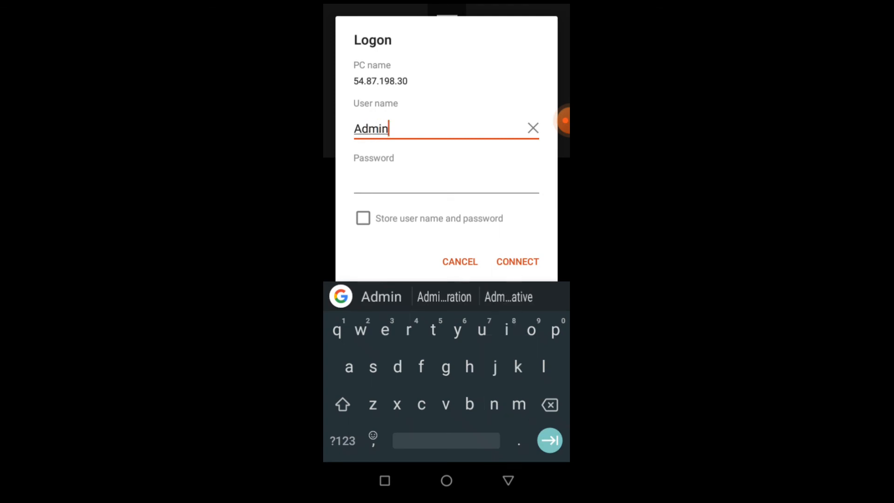
click(444, 297)
key(BackSpace)
key(BackSpace)
key(BackSpace)
text(or)
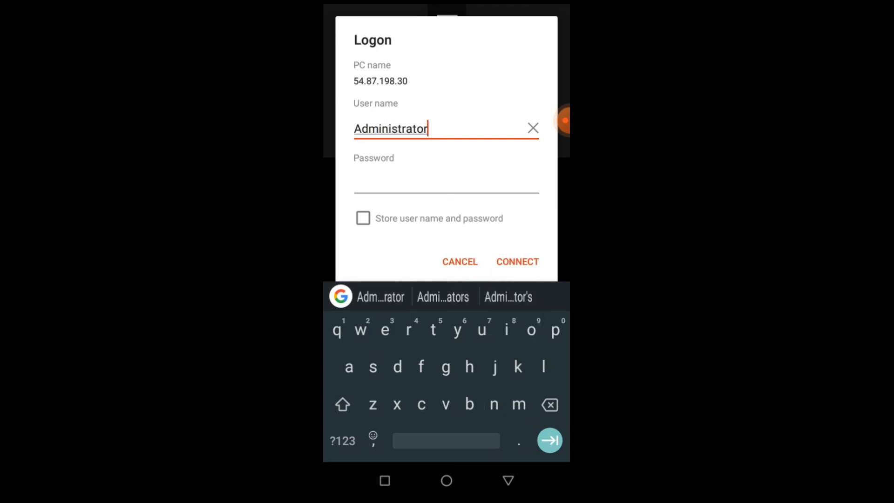
Step: Copy the server password from the credentials e-mail in Gmail
click(384, 480)
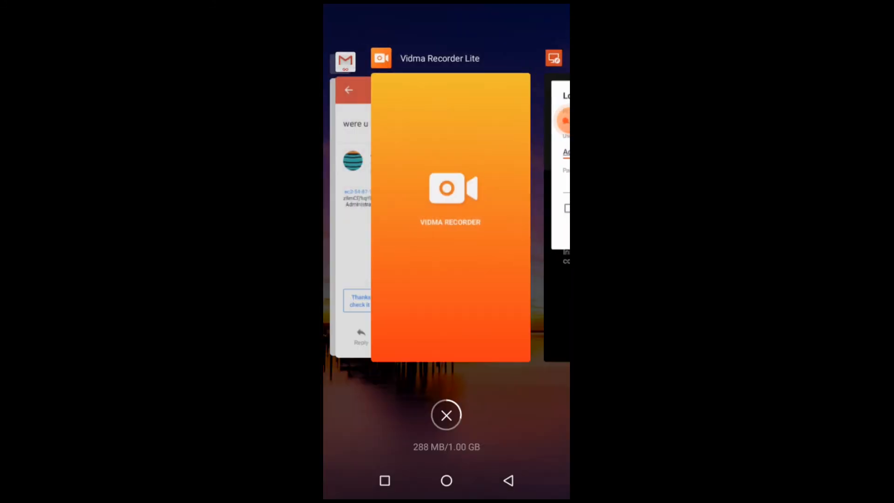
click(352, 223)
click(423, 206)
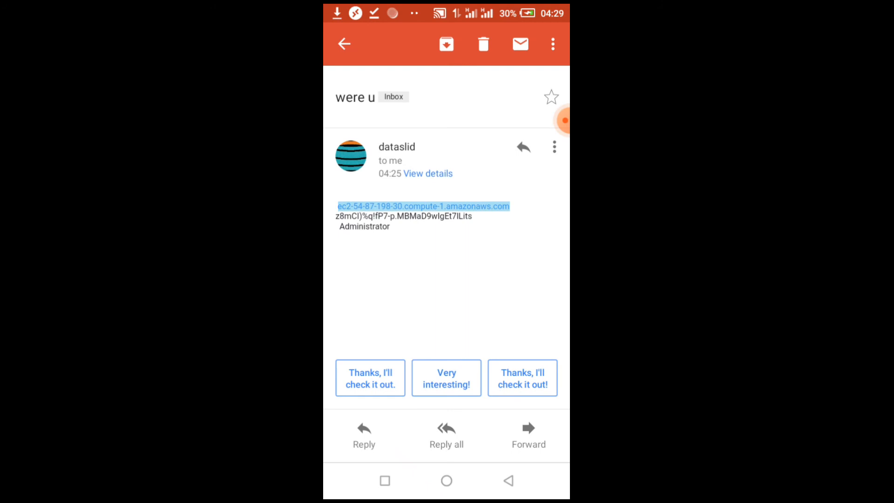
click(404, 216)
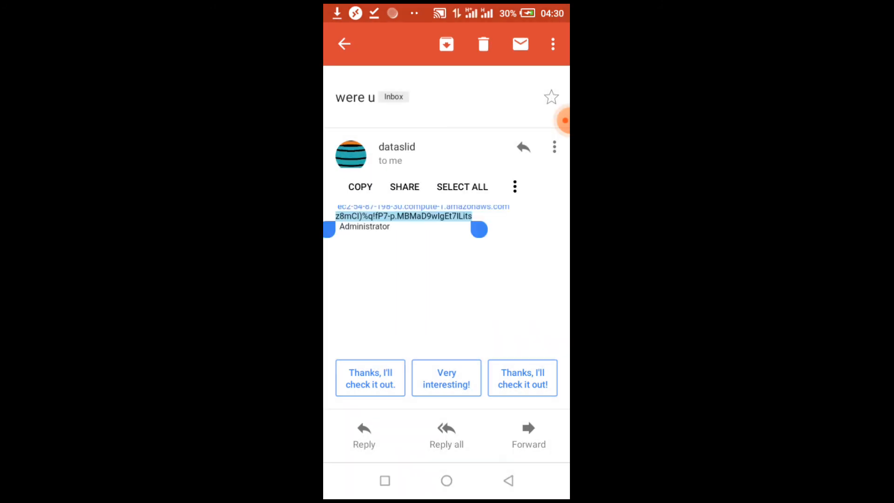
click(360, 186)
click(385, 480)
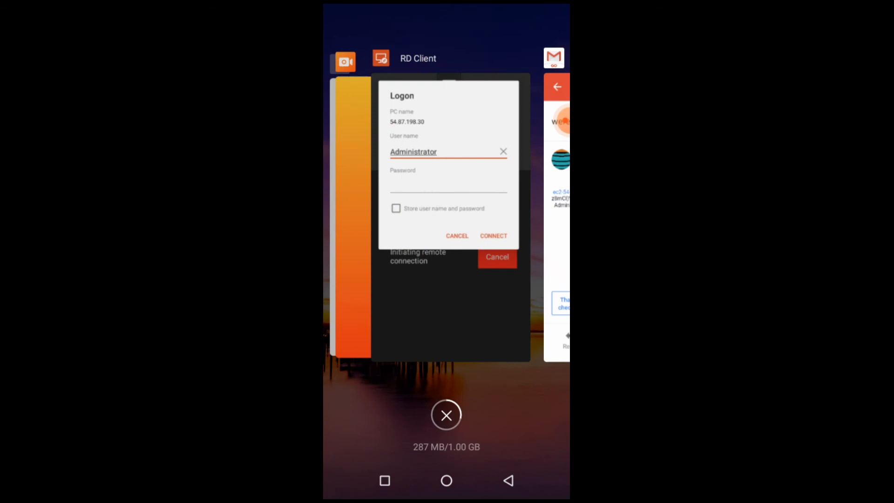
click(450, 217)
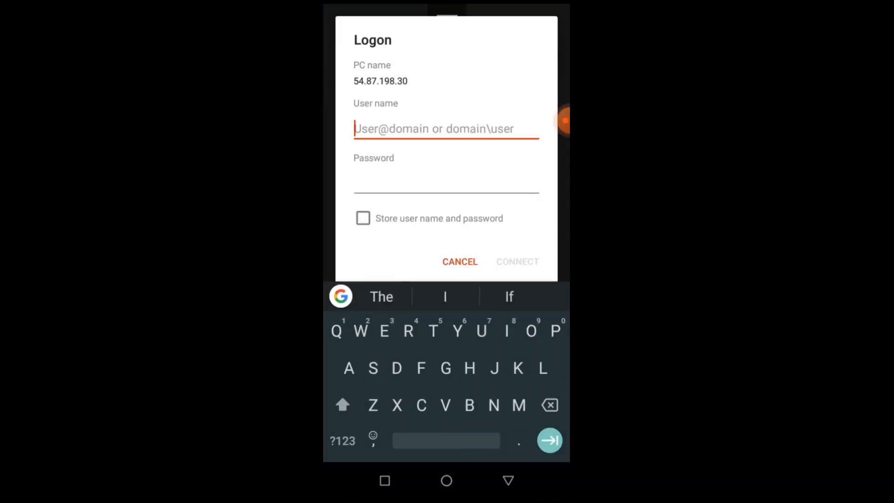
Step: Re-enter Administrator, paste the copied password, and connect to the server
text(Adm)
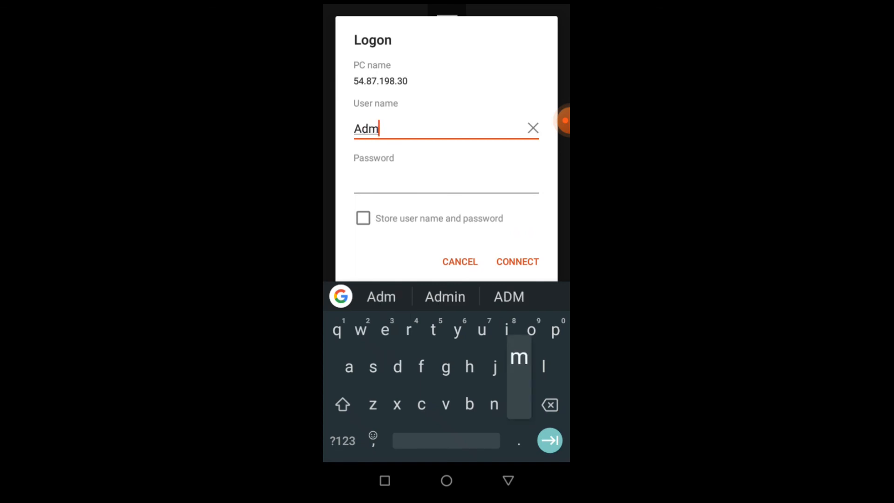
text(ini)
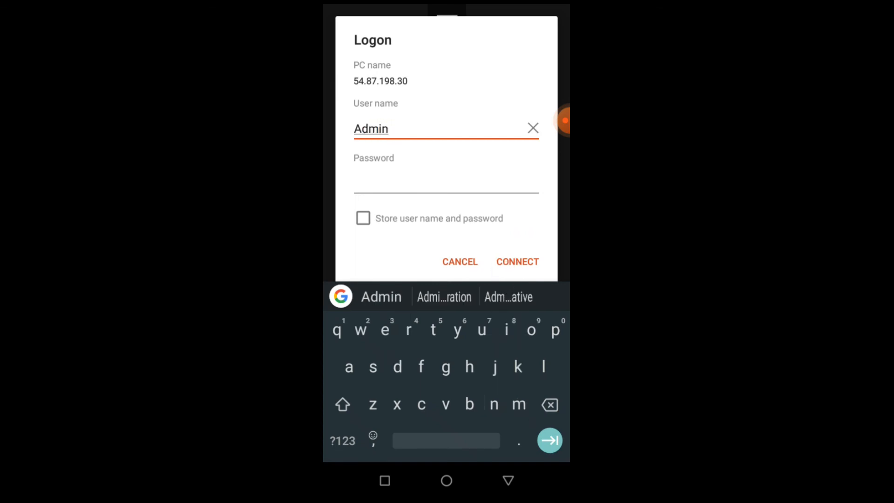
click(444, 297)
key(BackSpace)
key(BackSpace)
key(BackSpace)
text(or)
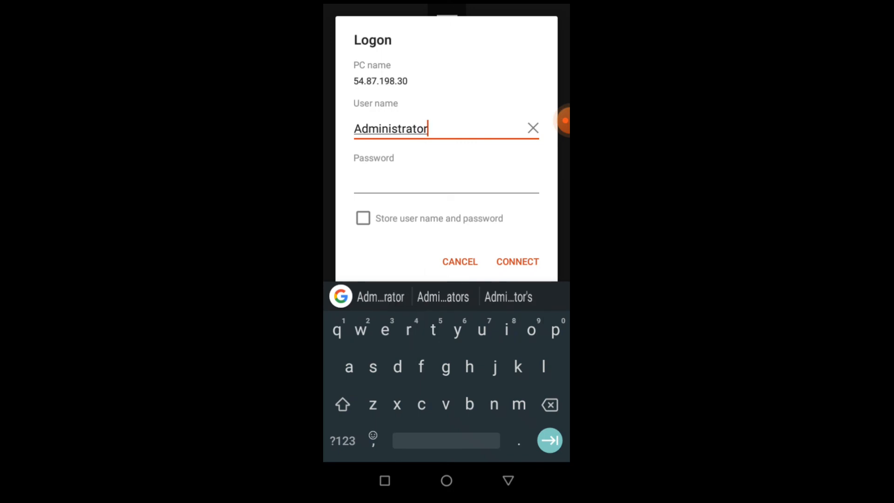
click(446, 183)
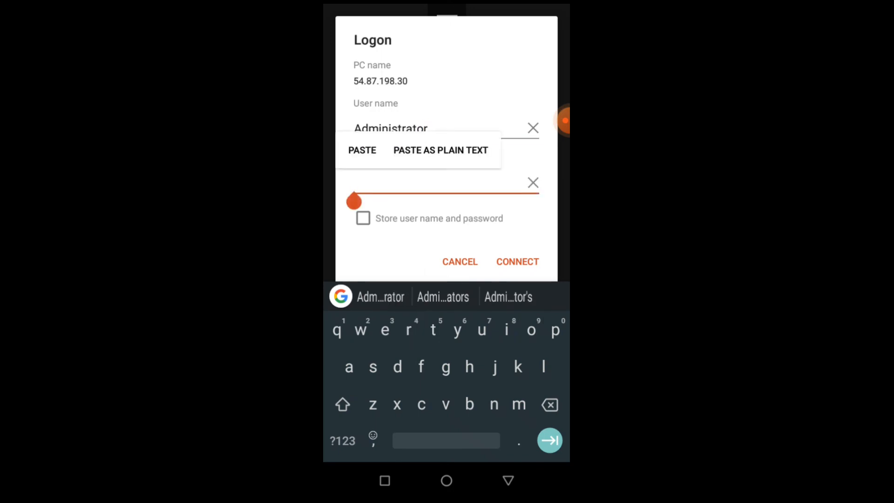
click(362, 150)
click(517, 261)
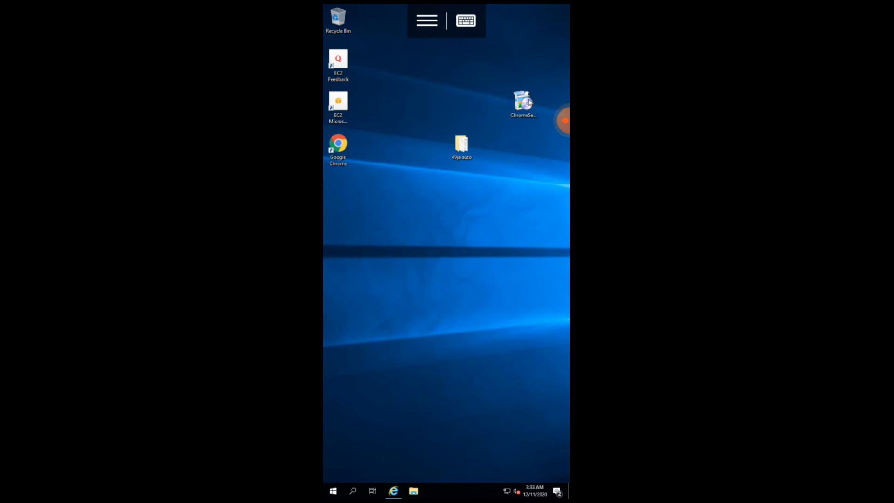
Step: Open the '49ja auto' desktop folder and run the 49ja bot program
double_click(470, 142)
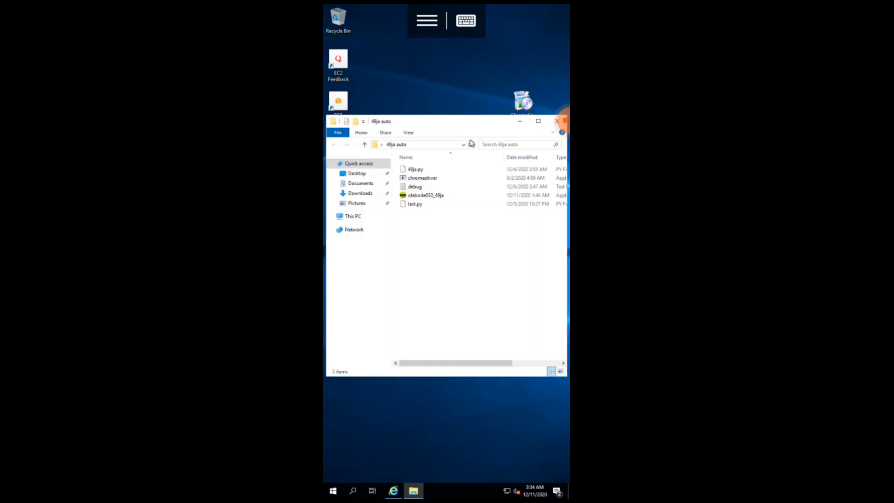
click(475, 194)
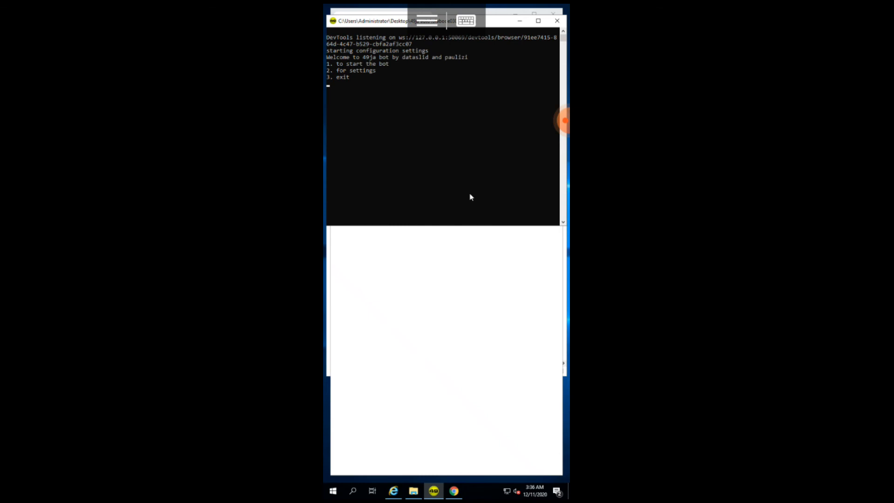
Step: Enter option 1 at the 49ja bot console prompt to start the bot
click(466, 21)
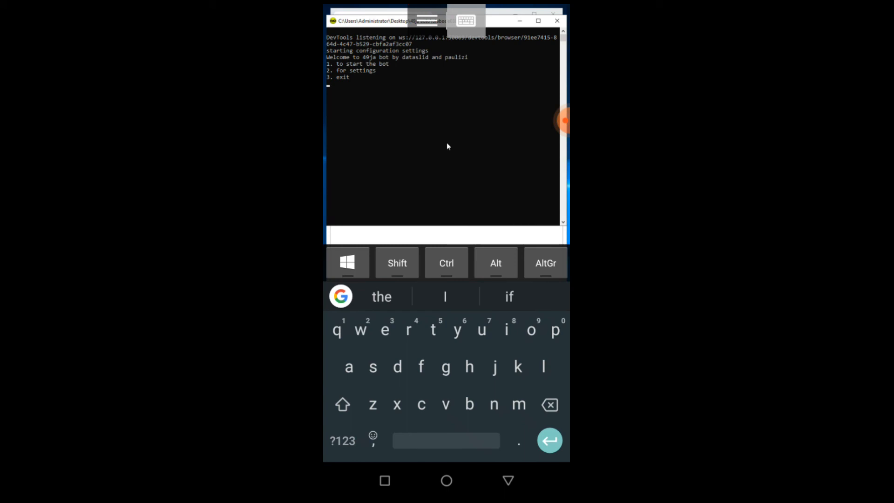
click(344, 440)
text(1)
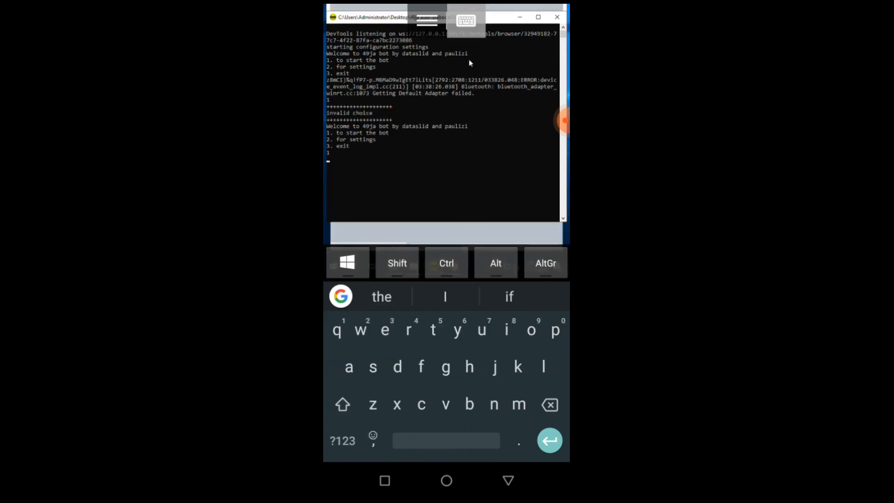
click(465, 21)
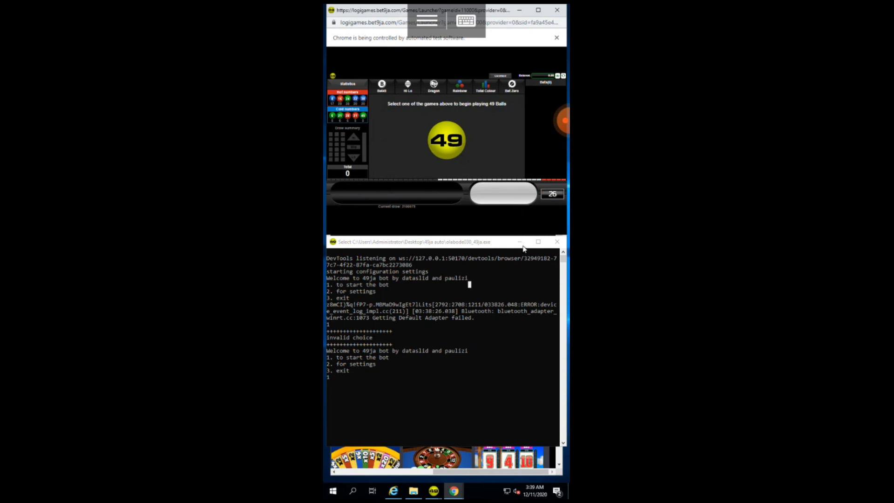
Step: Minimize the bot console and copy the 49 Balls game address from Chrome
right_click(523, 248)
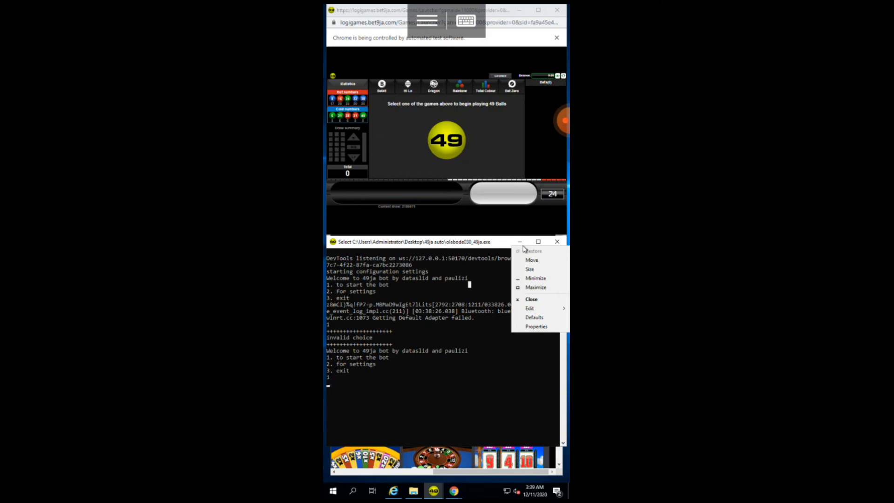
click(519, 241)
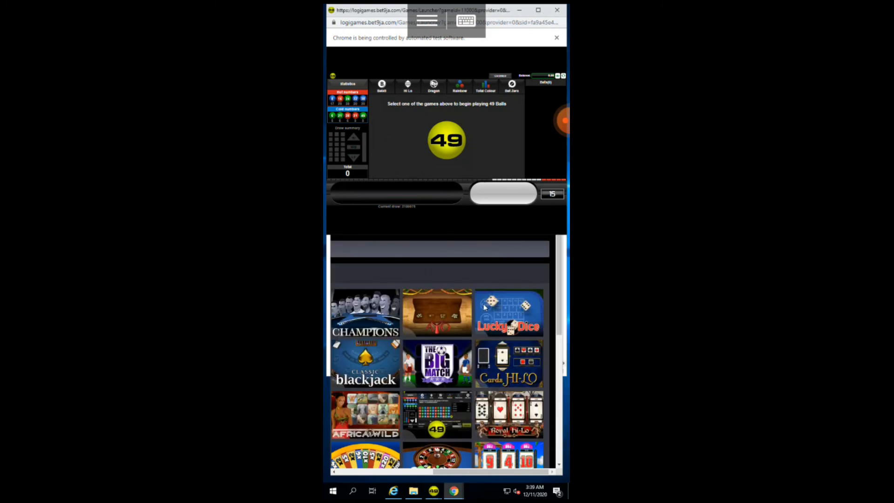
click(434, 422)
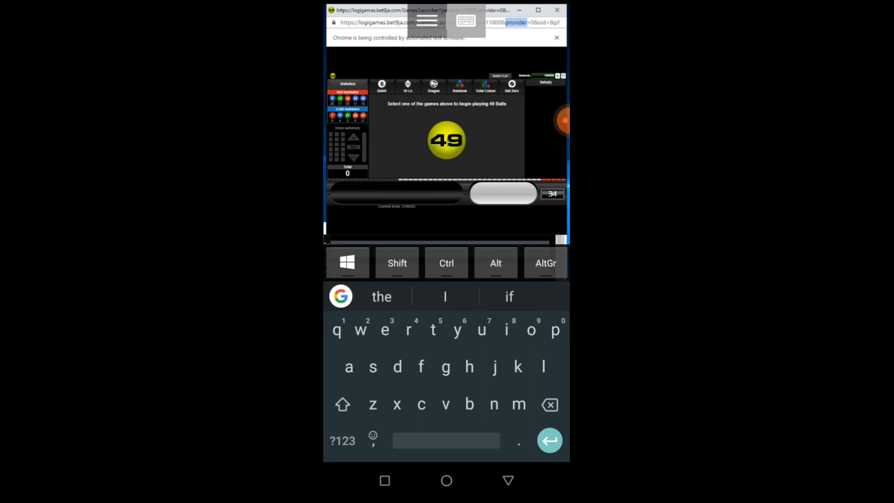
click(447, 263)
key(ctrl+a)
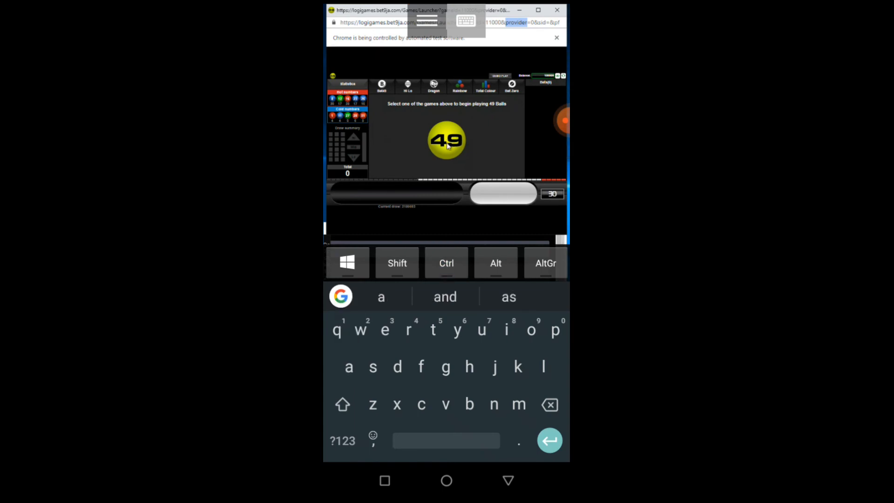
click(446, 263)
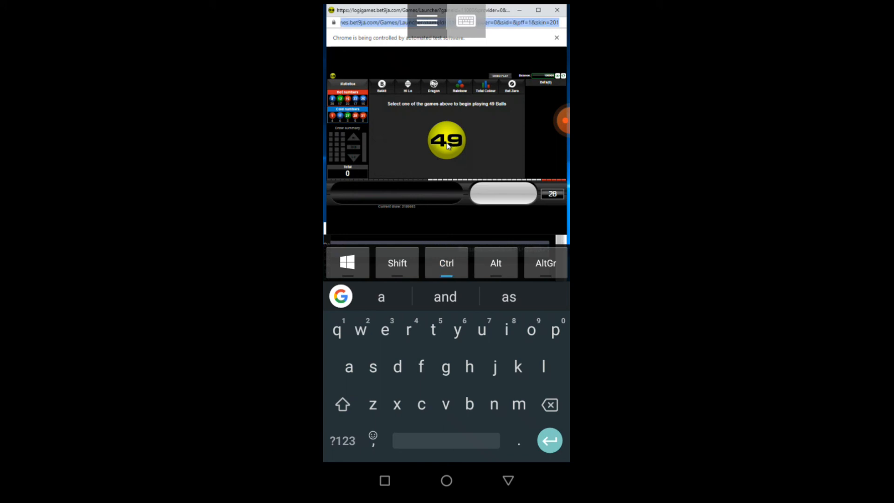
key(ctrl+c)
Step: Restore the bot console, paste the game address at its prompt, and submit it
click(508, 479)
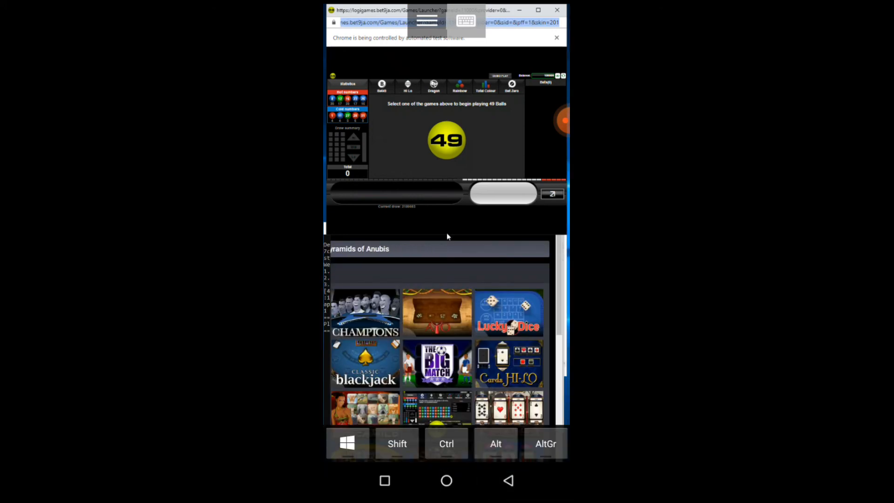
click(465, 21)
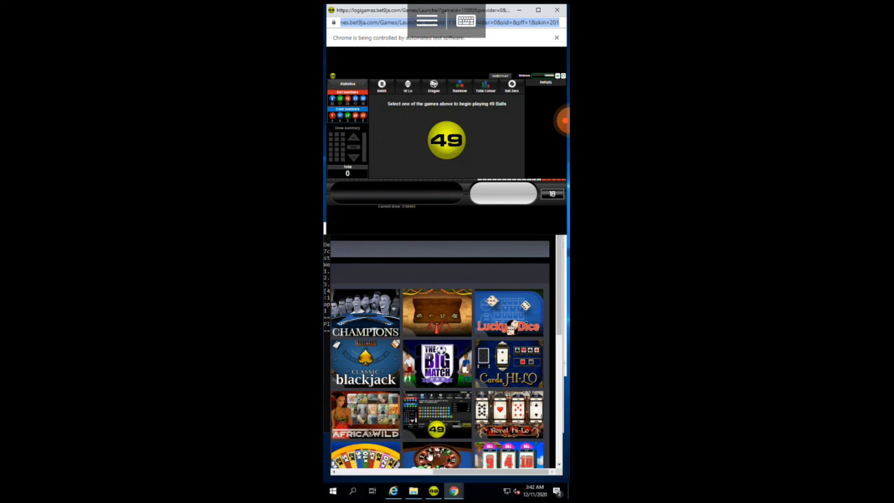
click(433, 491)
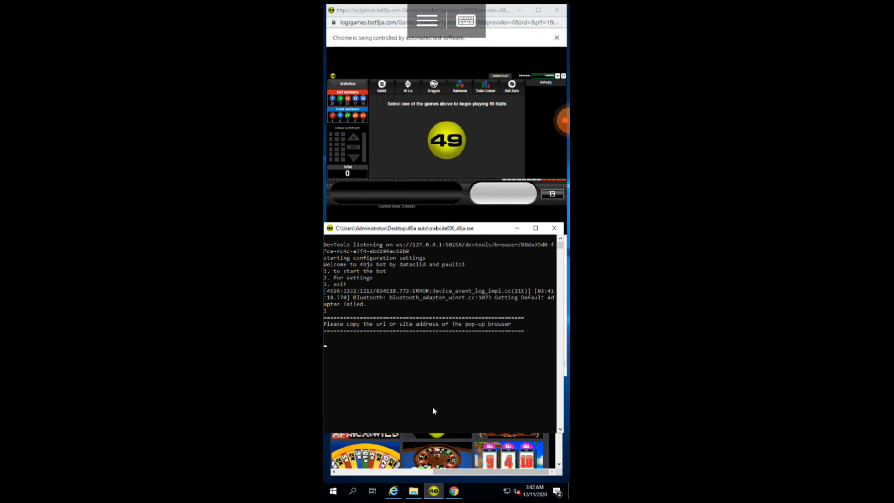
click(466, 20)
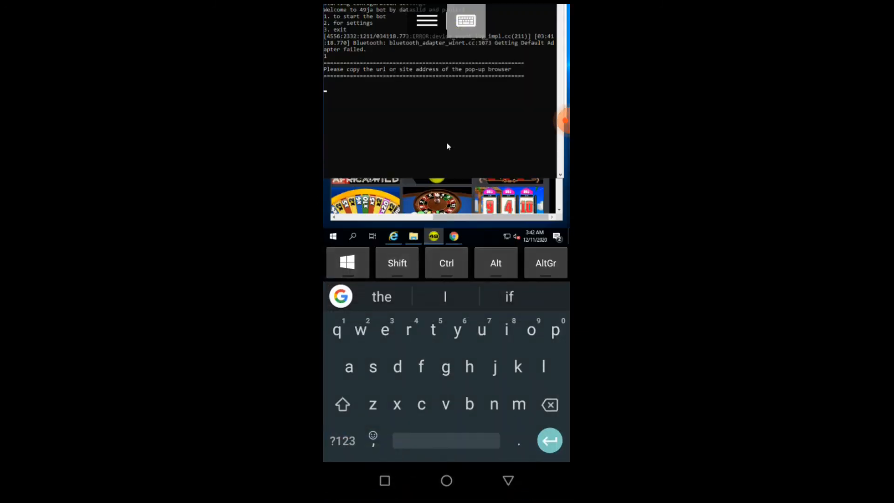
click(397, 263)
click(446, 263)
click(397, 263)
key(ctrl+v)
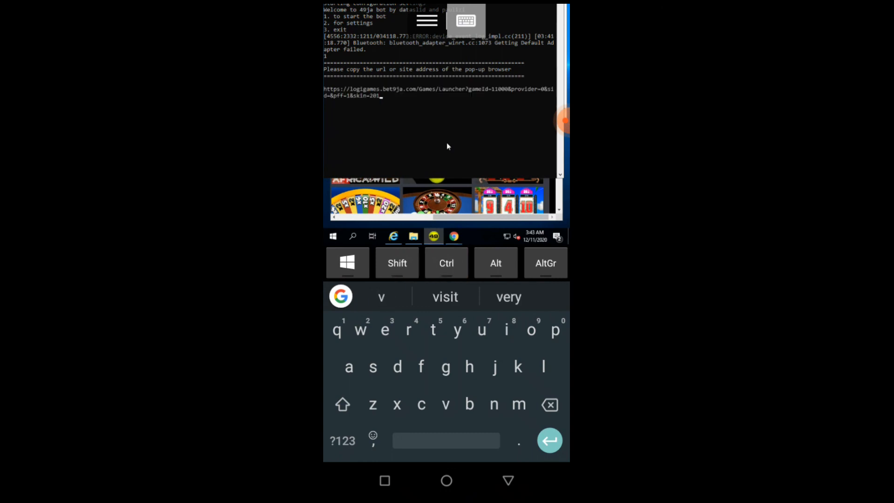
key(Return)
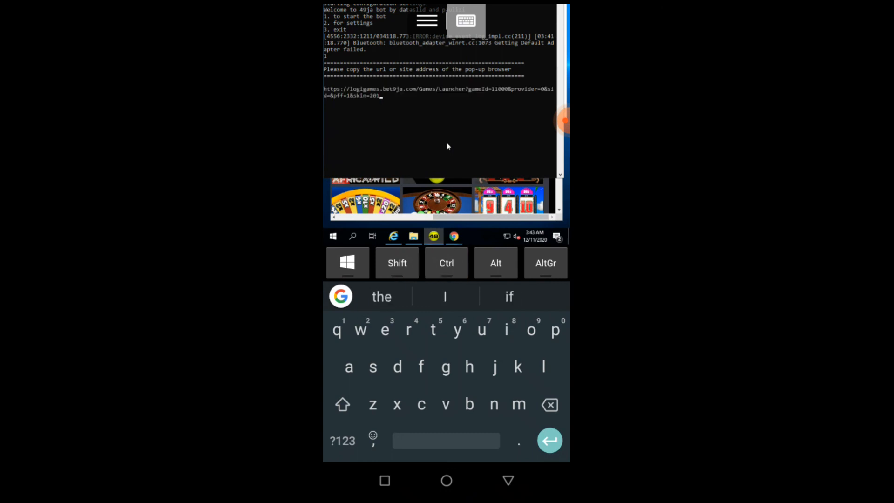